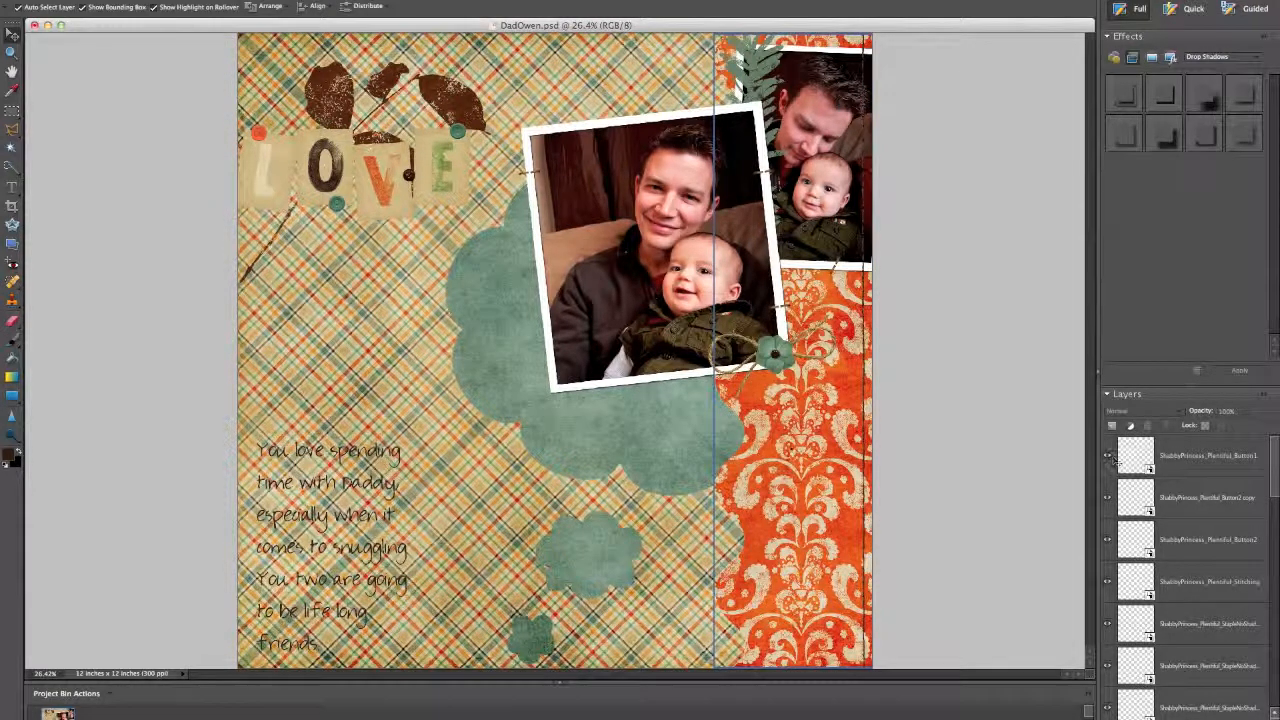
Step: Apply the eighth Drop Shadows style to the green flower and the string bow at the large photo's corner
click(786, 450)
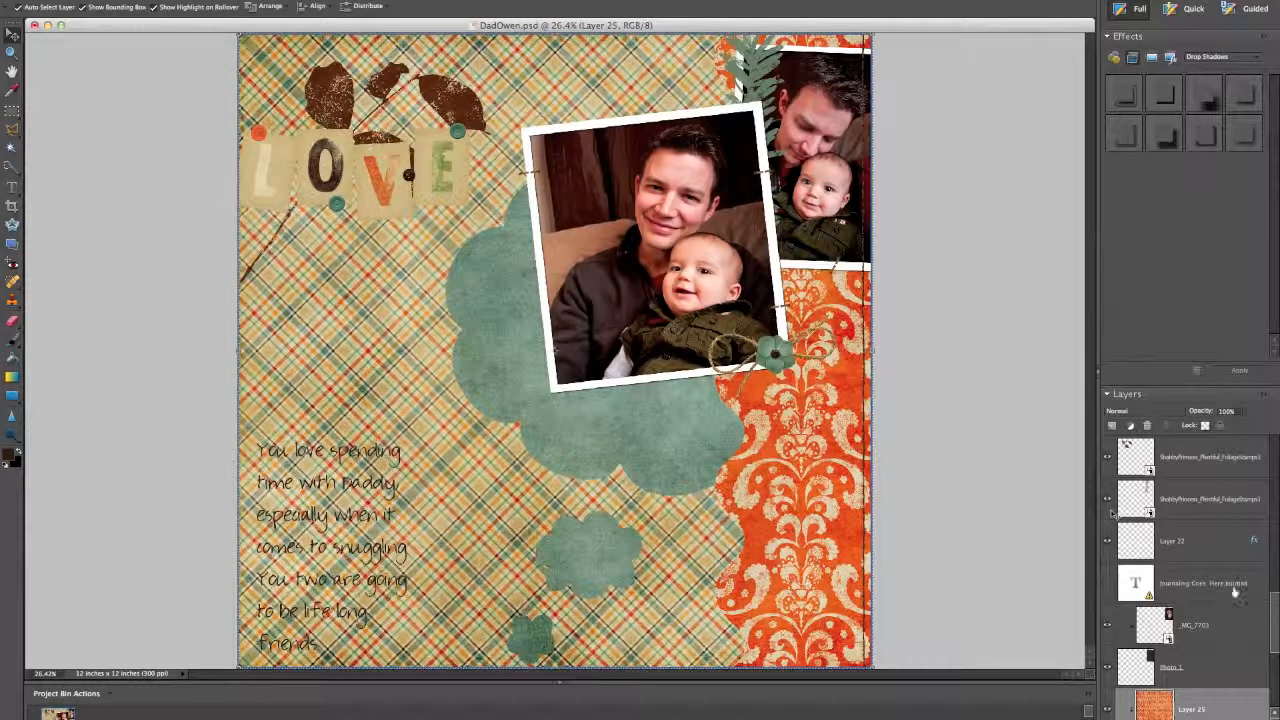
drag(1277, 608, 1275, 580)
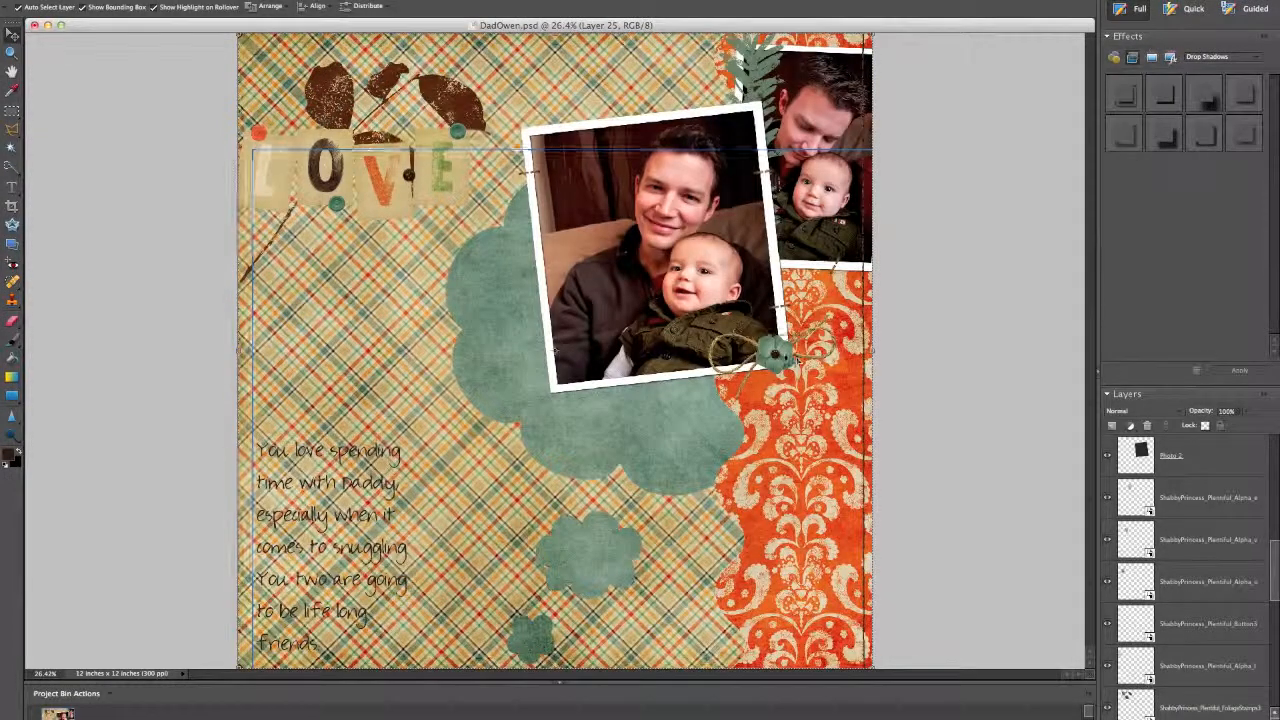
click(801, 371)
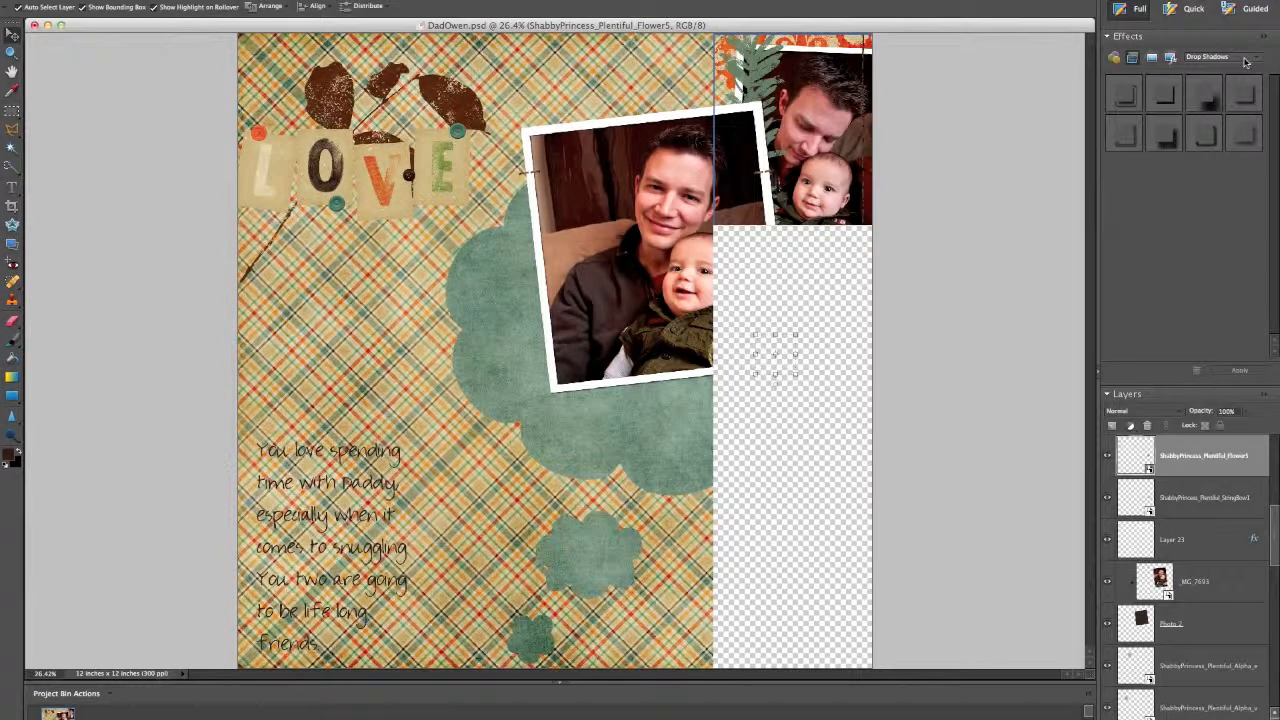
click(1244, 59)
click(1245, 58)
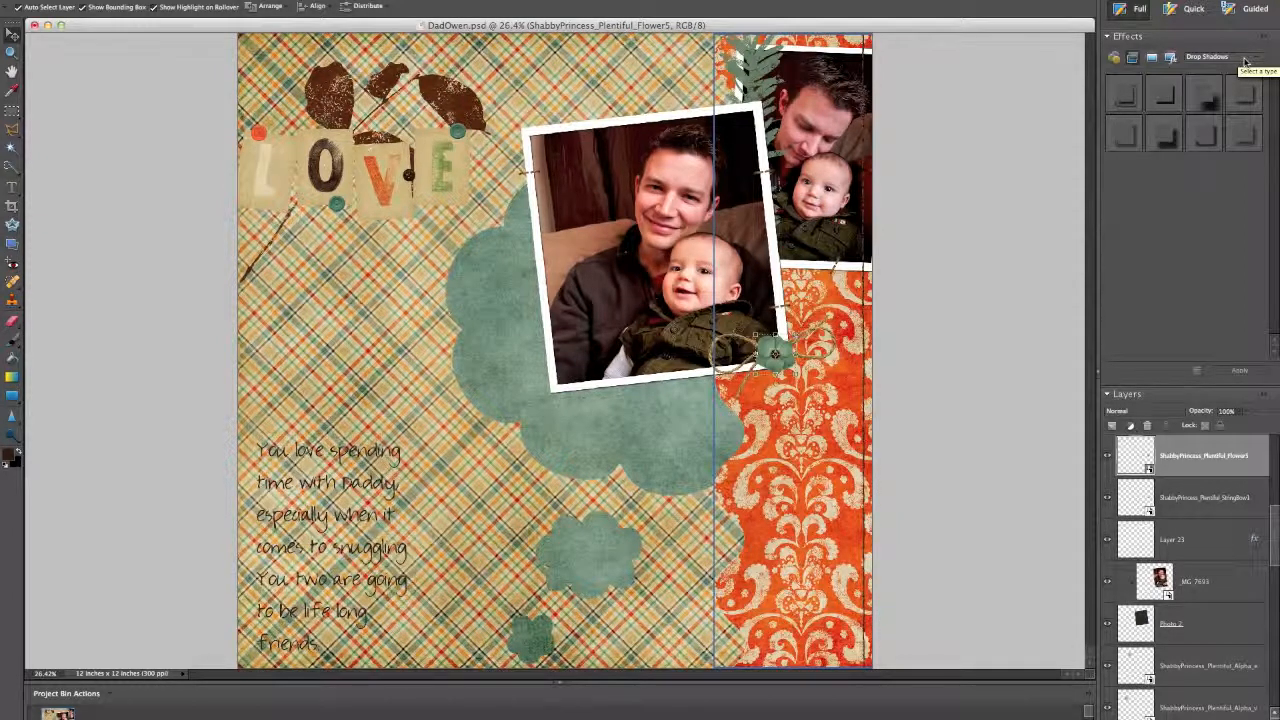
double_click(1236, 140)
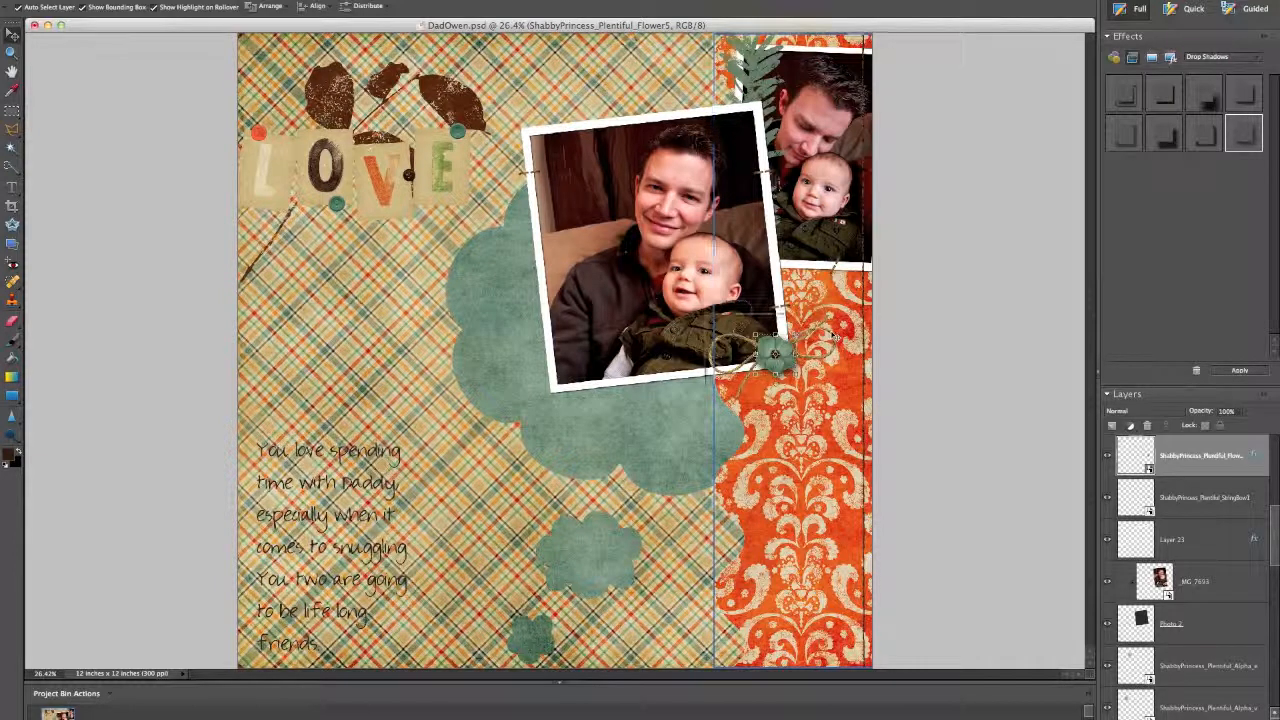
click(830, 335)
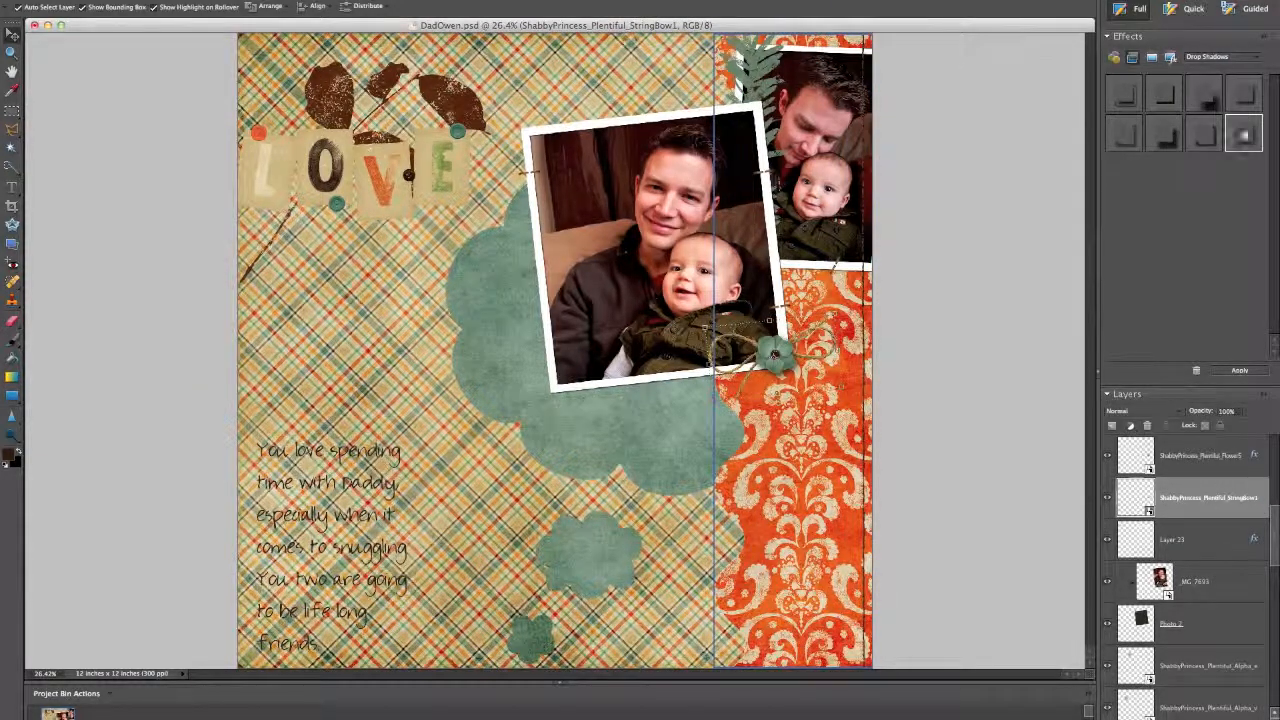
double_click(1246, 135)
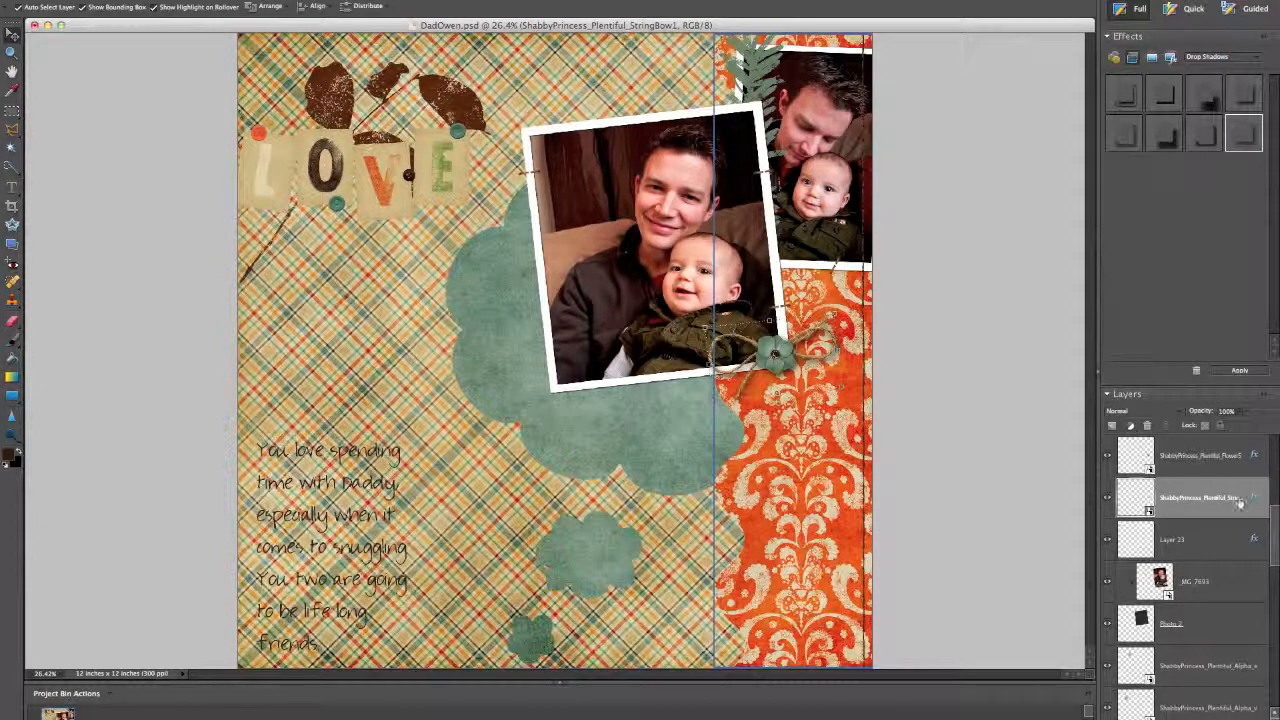
Step: Apply the Low drop shadow to Shape 1, the scalloped shape layer that clips the teal paper
click(593, 447)
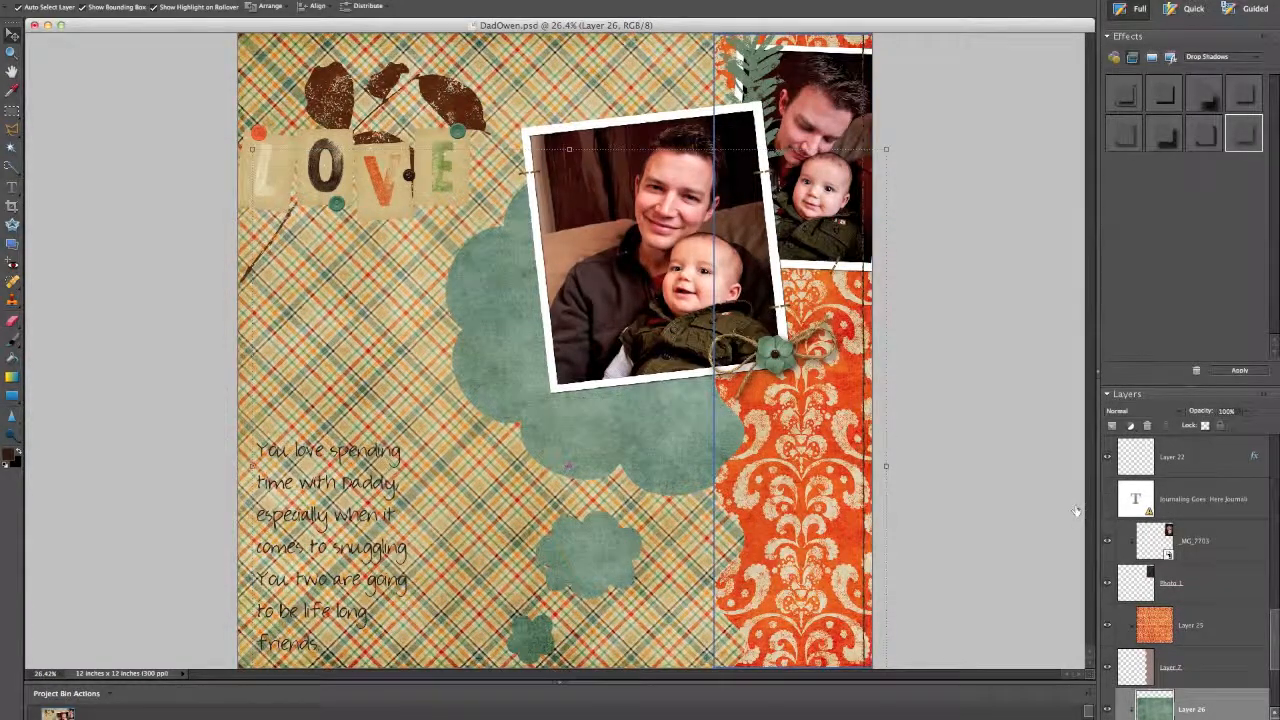
scroll(1270, 645, down, 3)
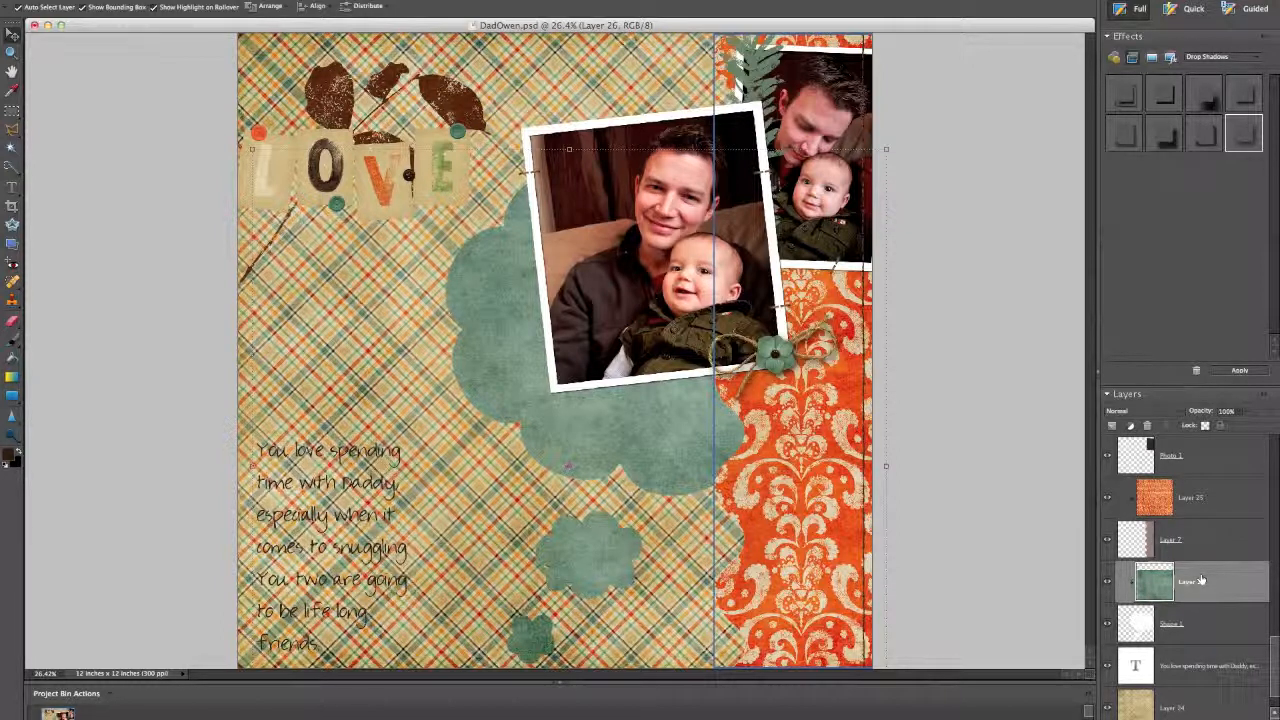
click(1207, 628)
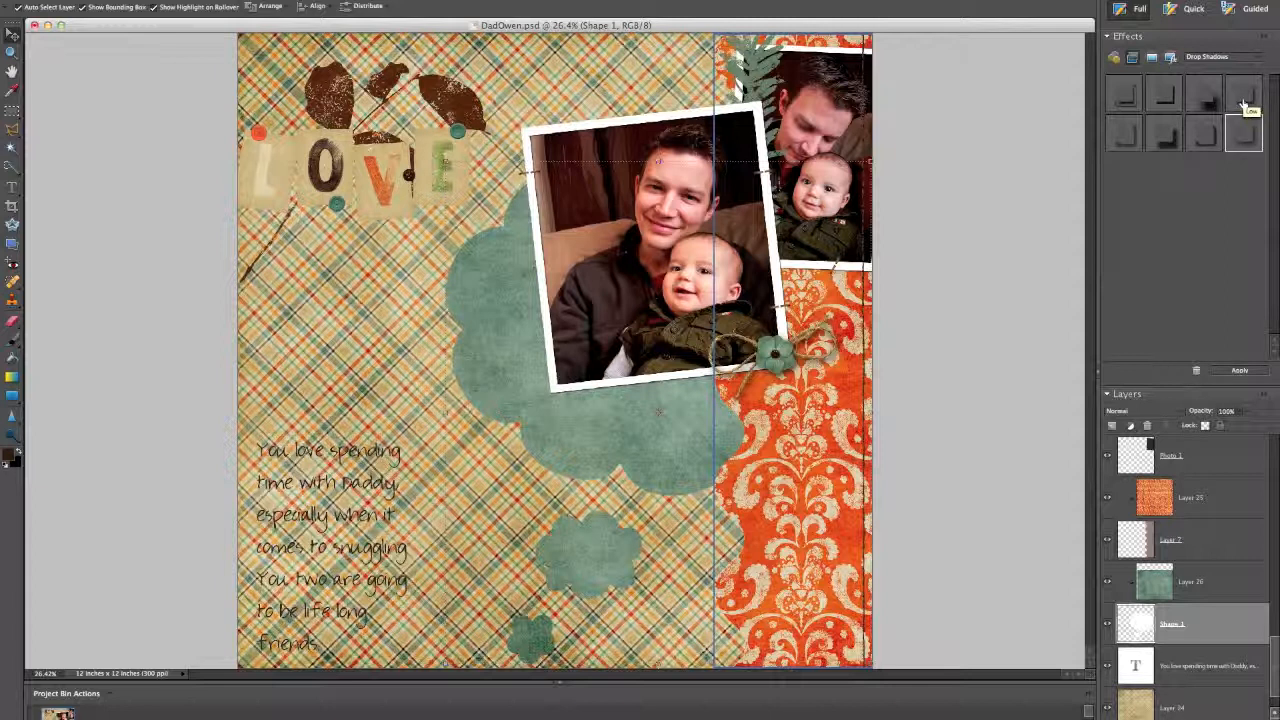
double_click(1244, 100)
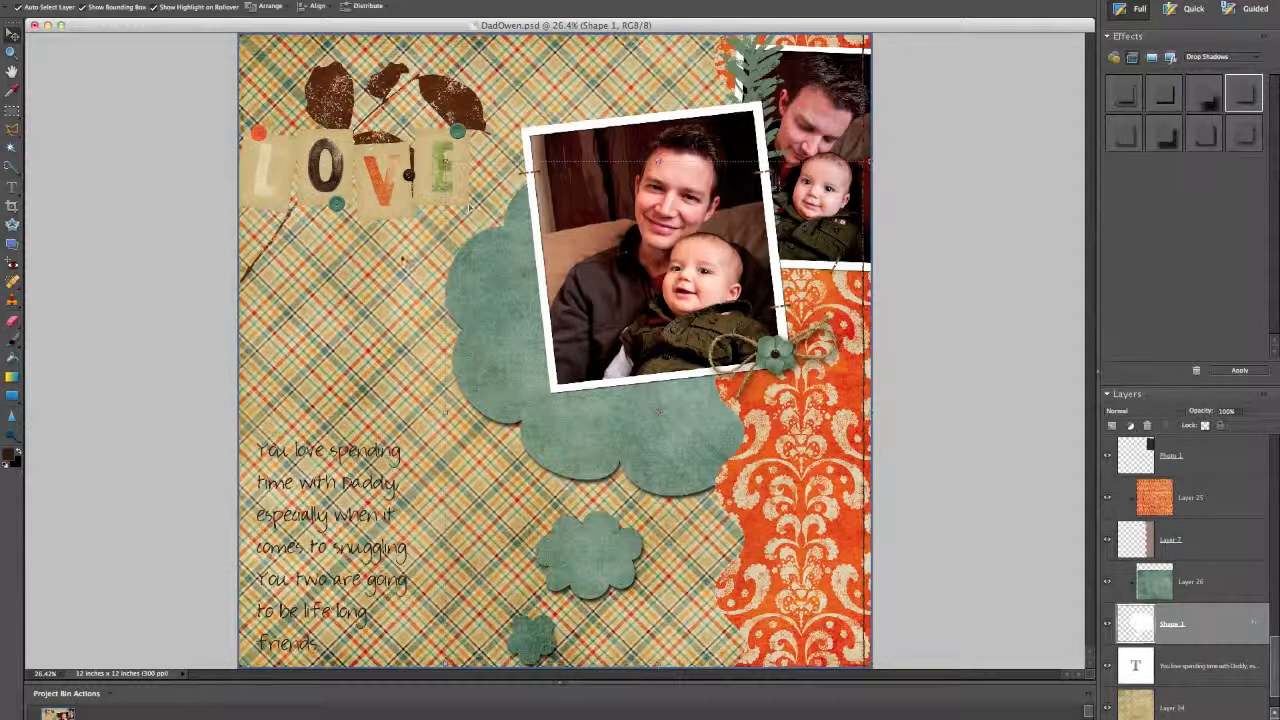
Step: Apply the eighth Drop Shadows style to Layer 7 beneath the orange damask paper and to the green foliage stamp
click(405, 258)
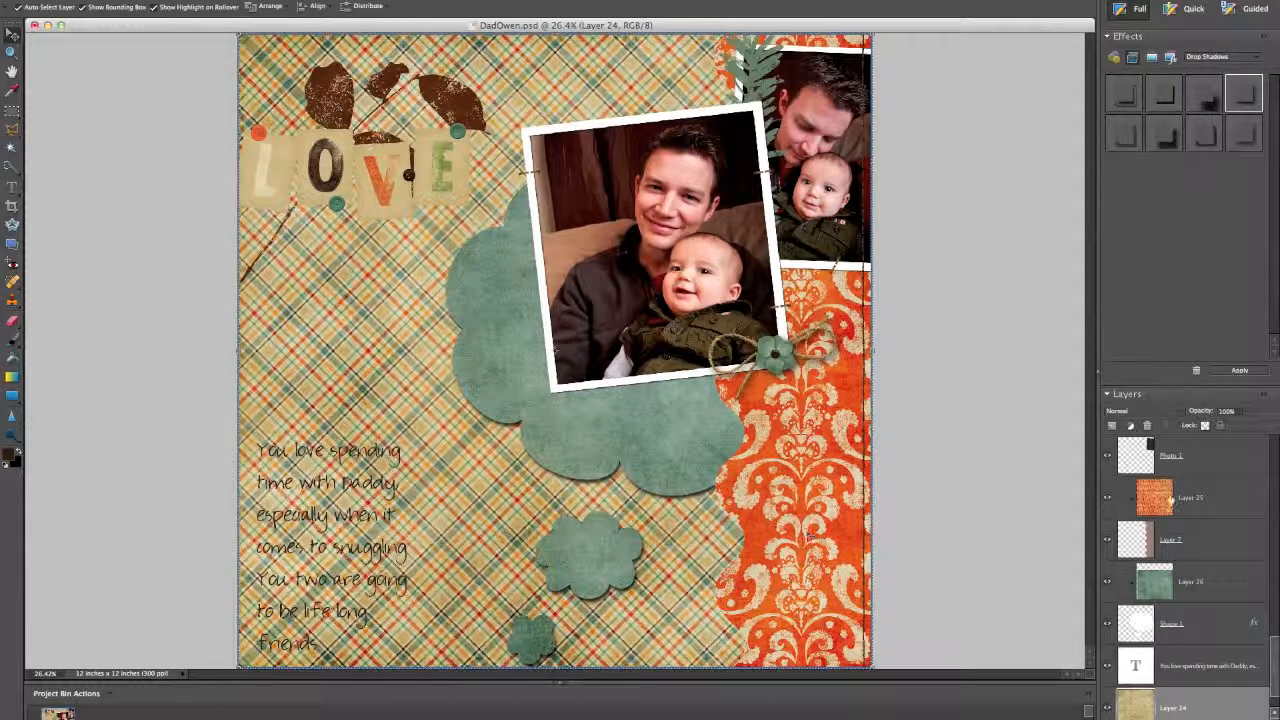
click(1206, 545)
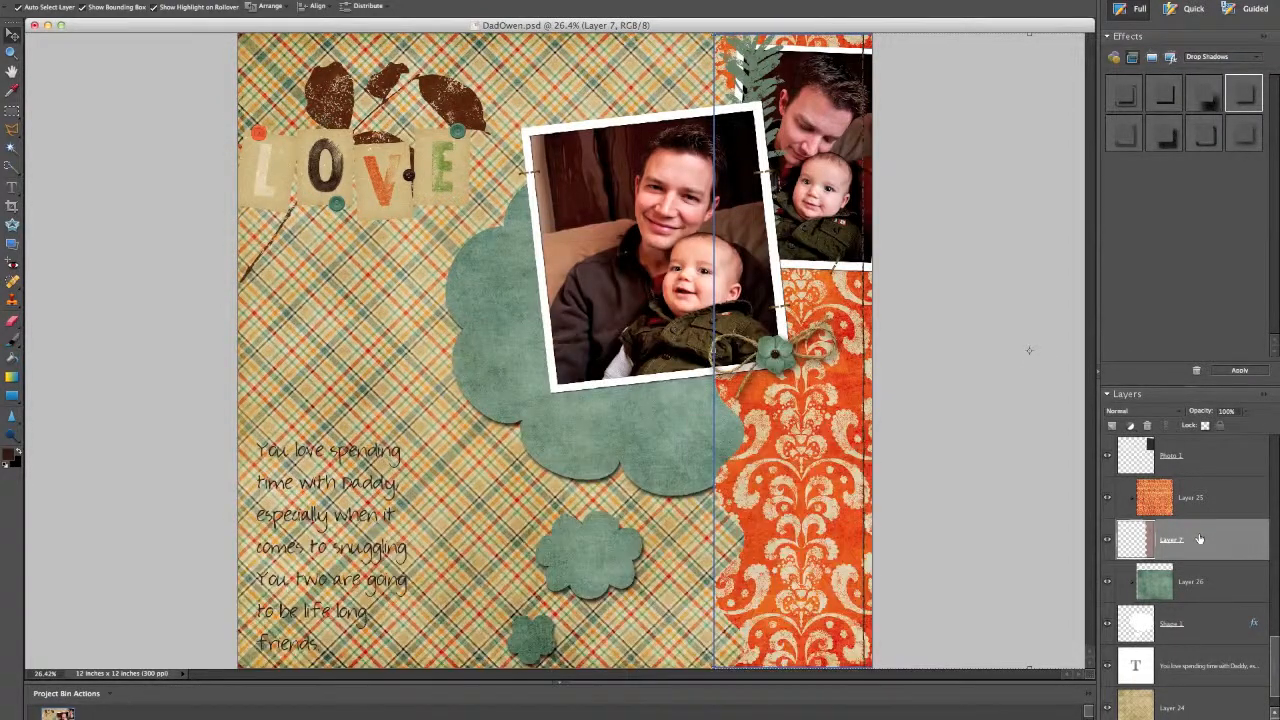
double_click(1245, 136)
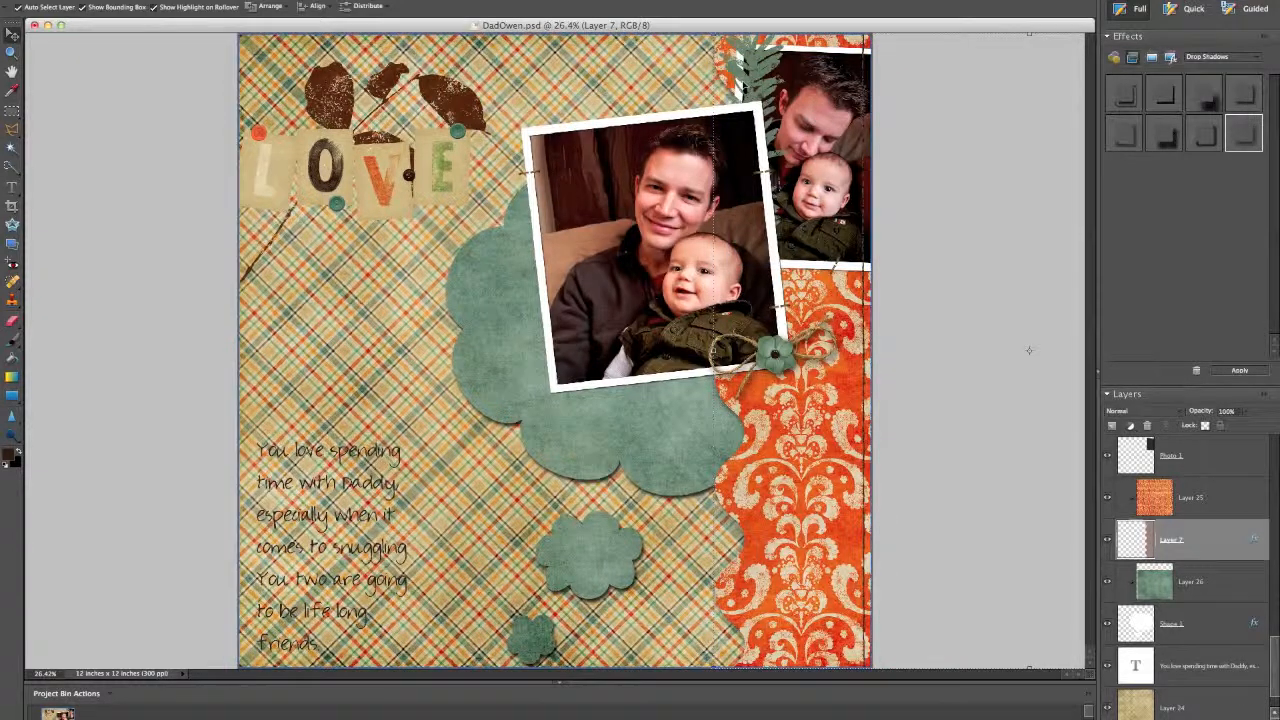
click(757, 76)
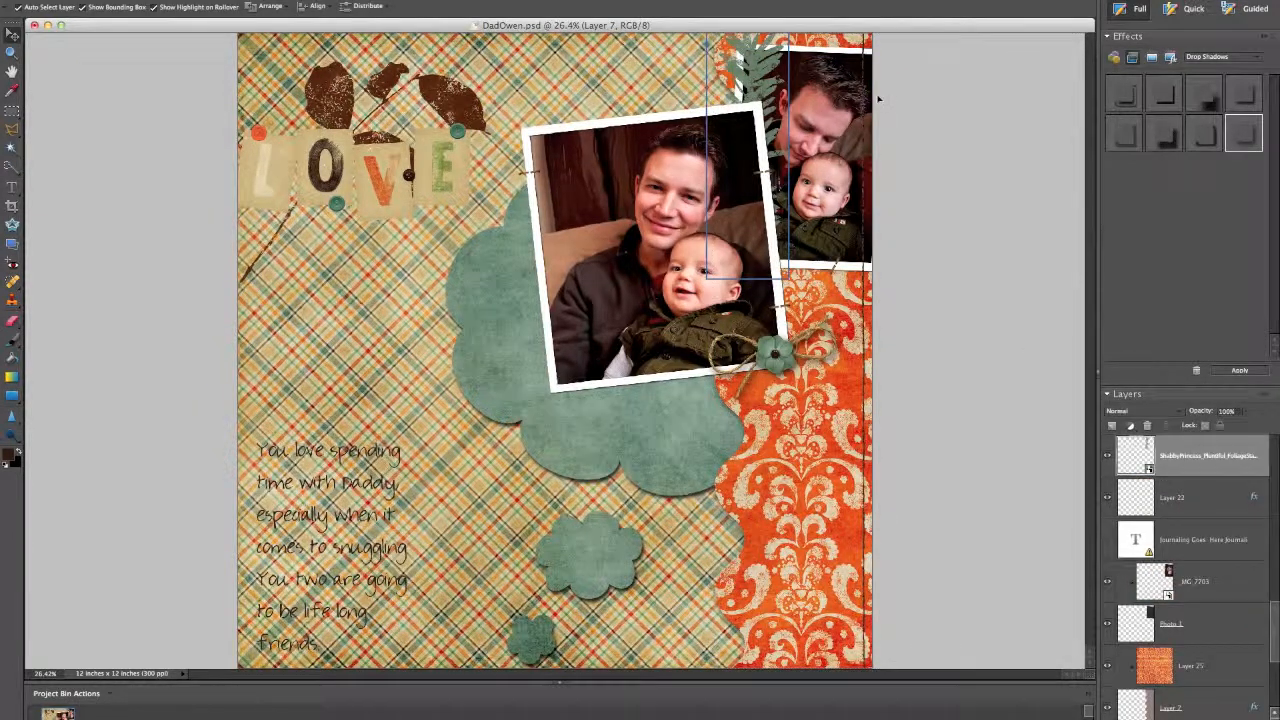
double_click(1246, 139)
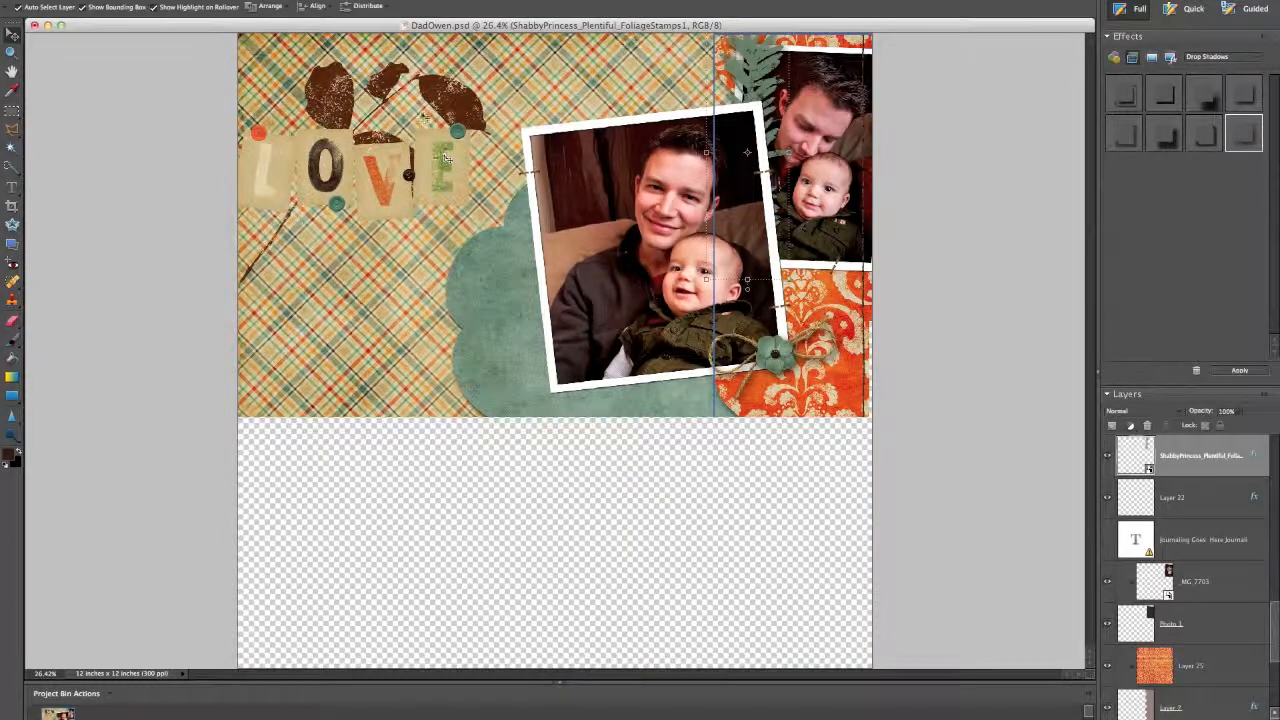
Step: Apply the High drop shadow to the brown foliage stamp behind the LOVE title
click(447, 98)
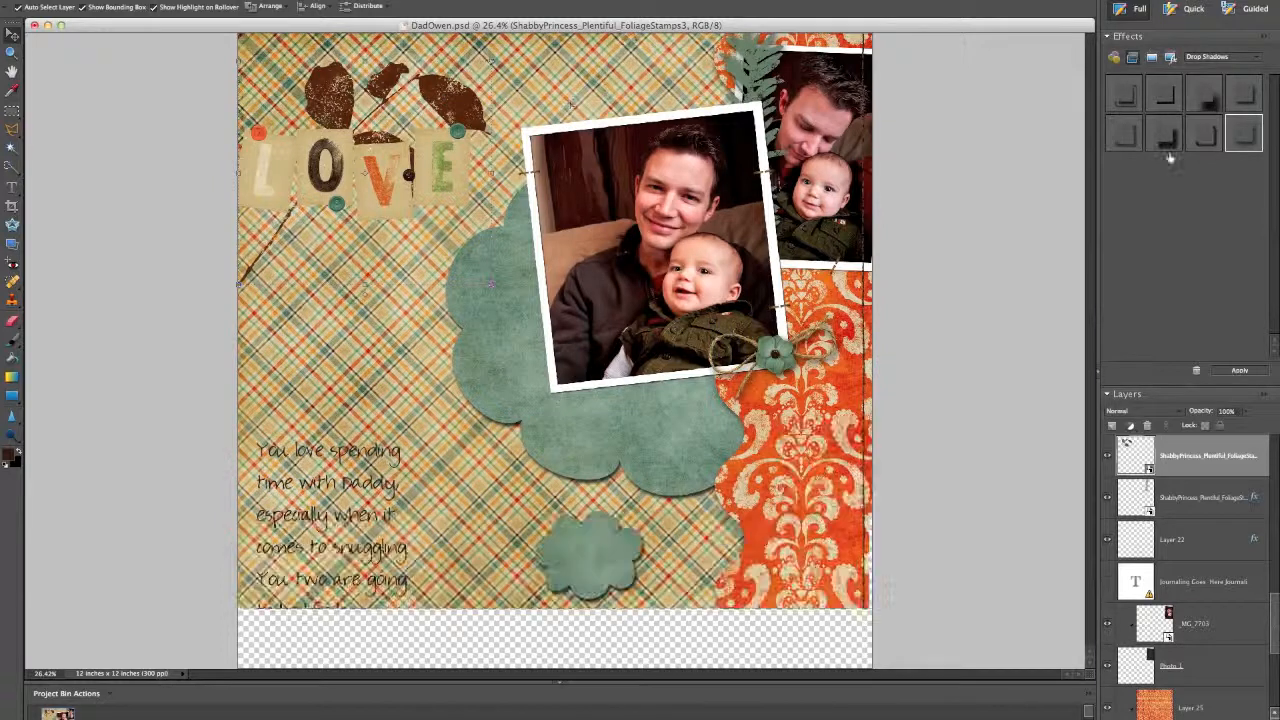
click(1250, 133)
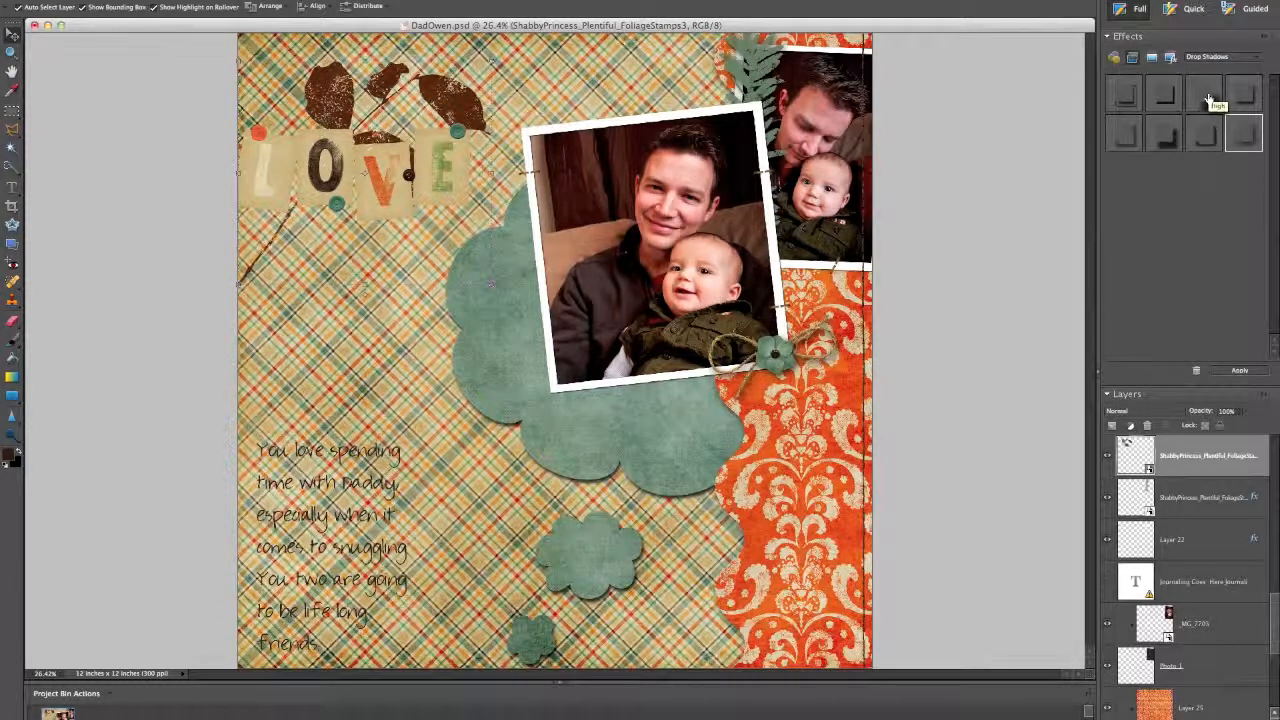
click(1210, 100)
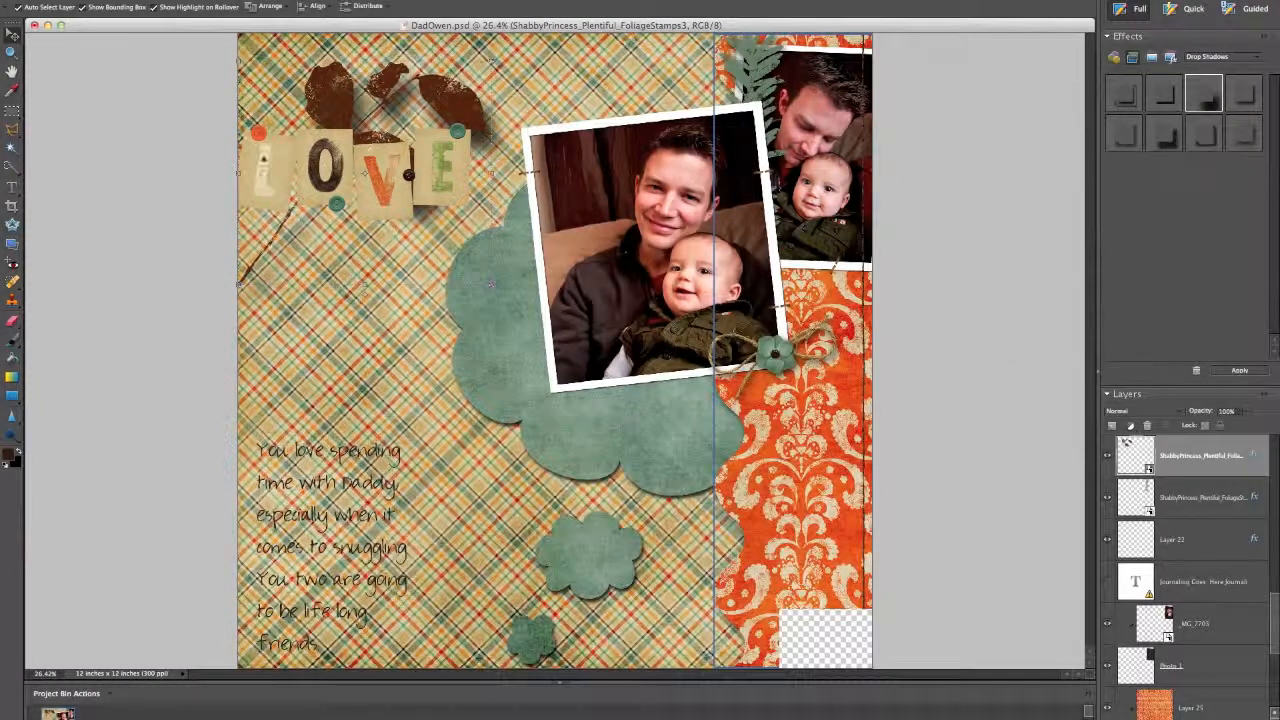
Step: Apply the Low drop shadow to each of the L, O, V and E letter tiles
click(275, 169)
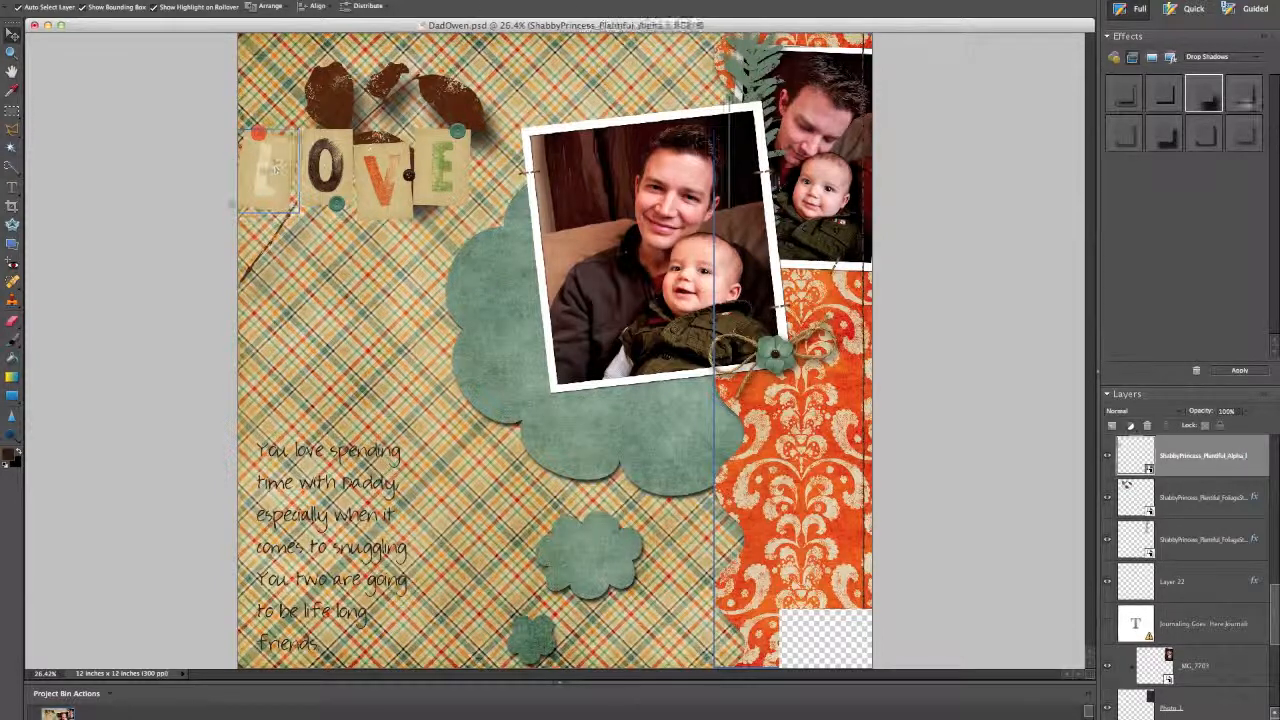
double_click(1241, 104)
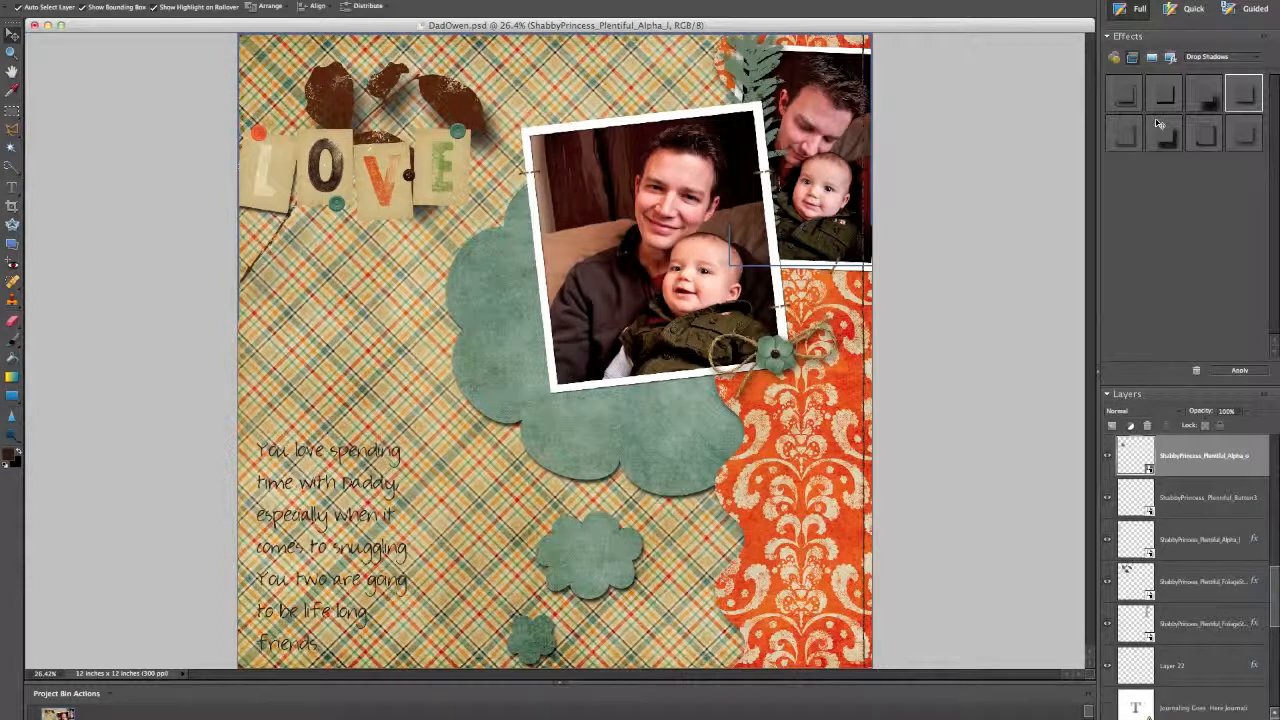
click(390, 150)
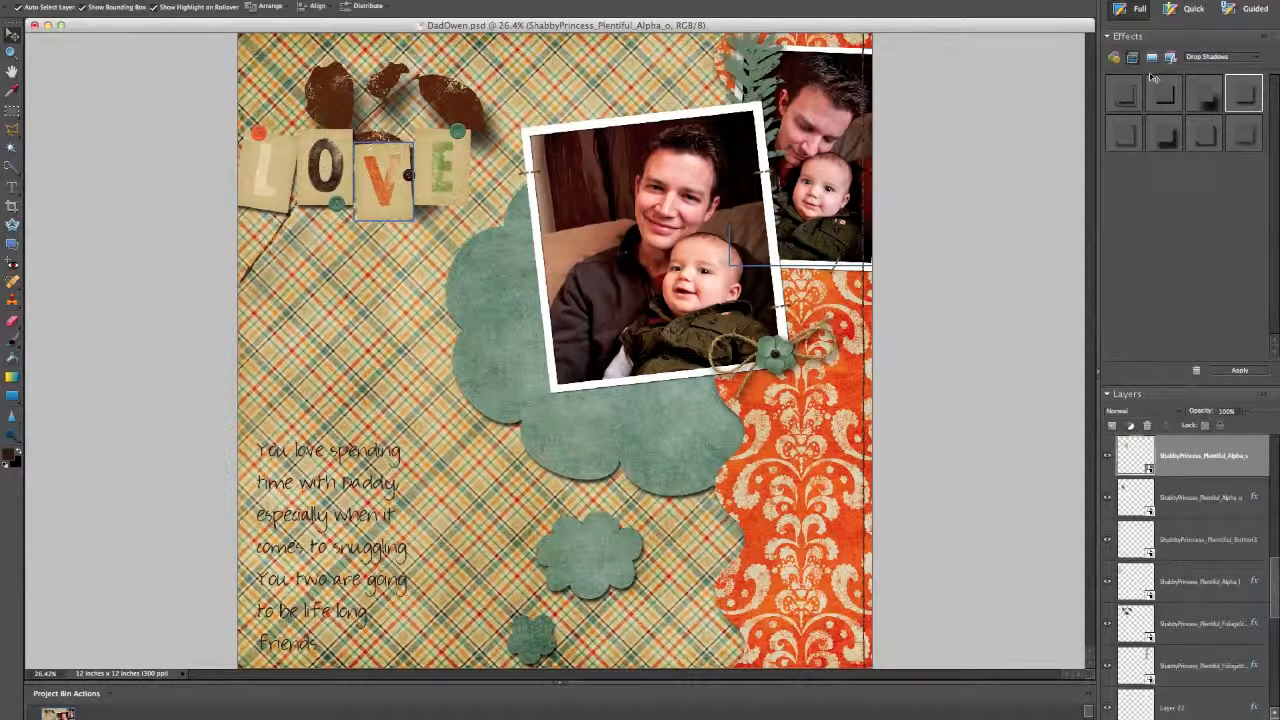
double_click(1250, 92)
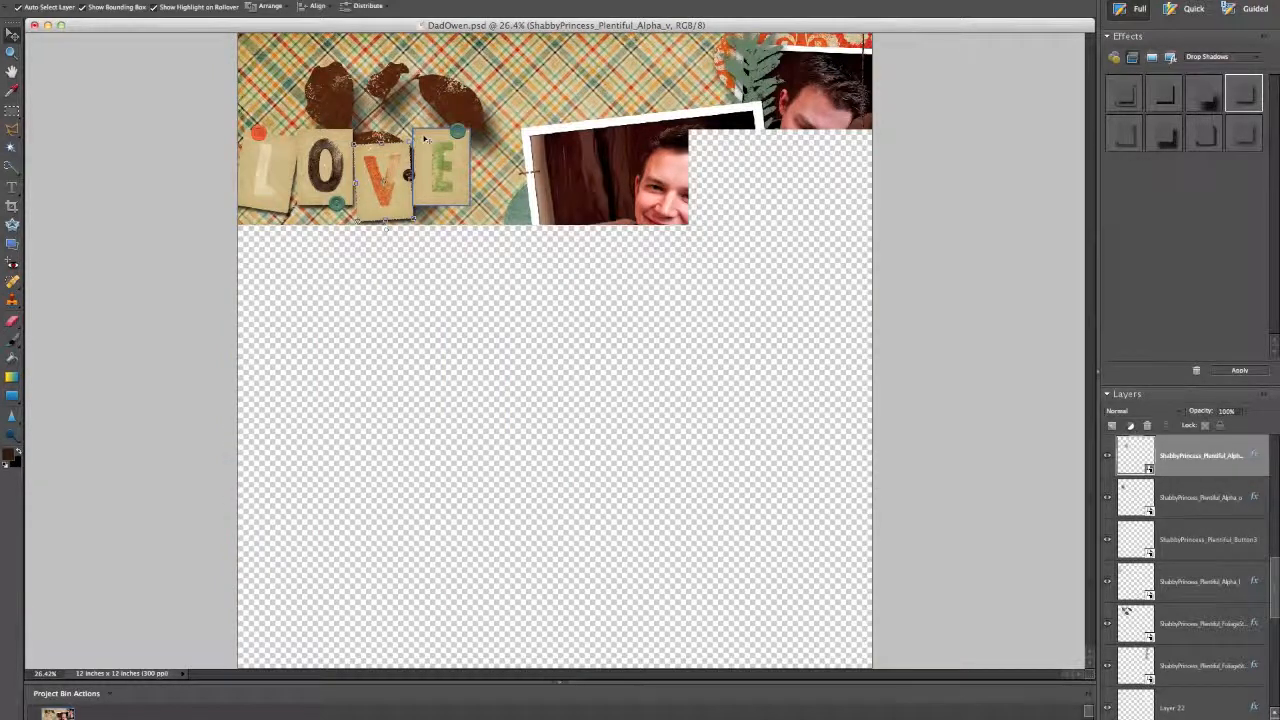
click(438, 160)
double_click(1250, 93)
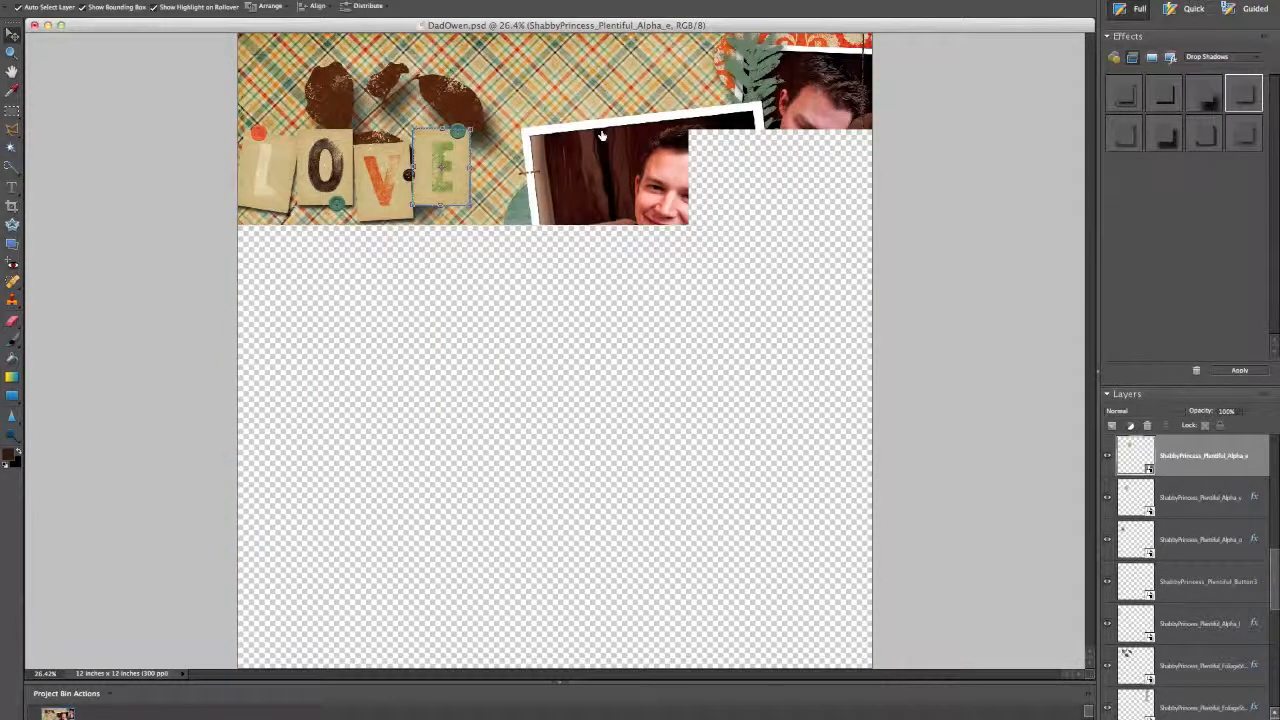
Step: Apply the eighth Drop Shadows style to the two teal buttons, the brown button and the red button on the title
click(426, 213)
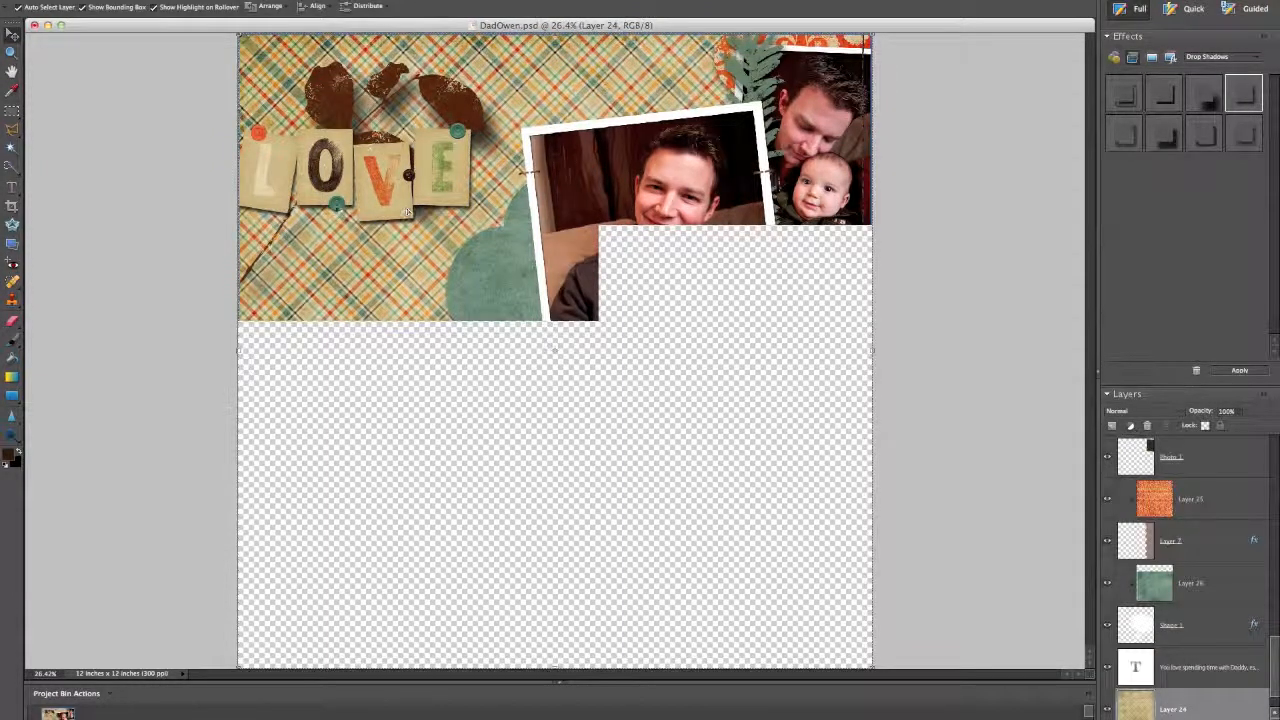
click(340, 207)
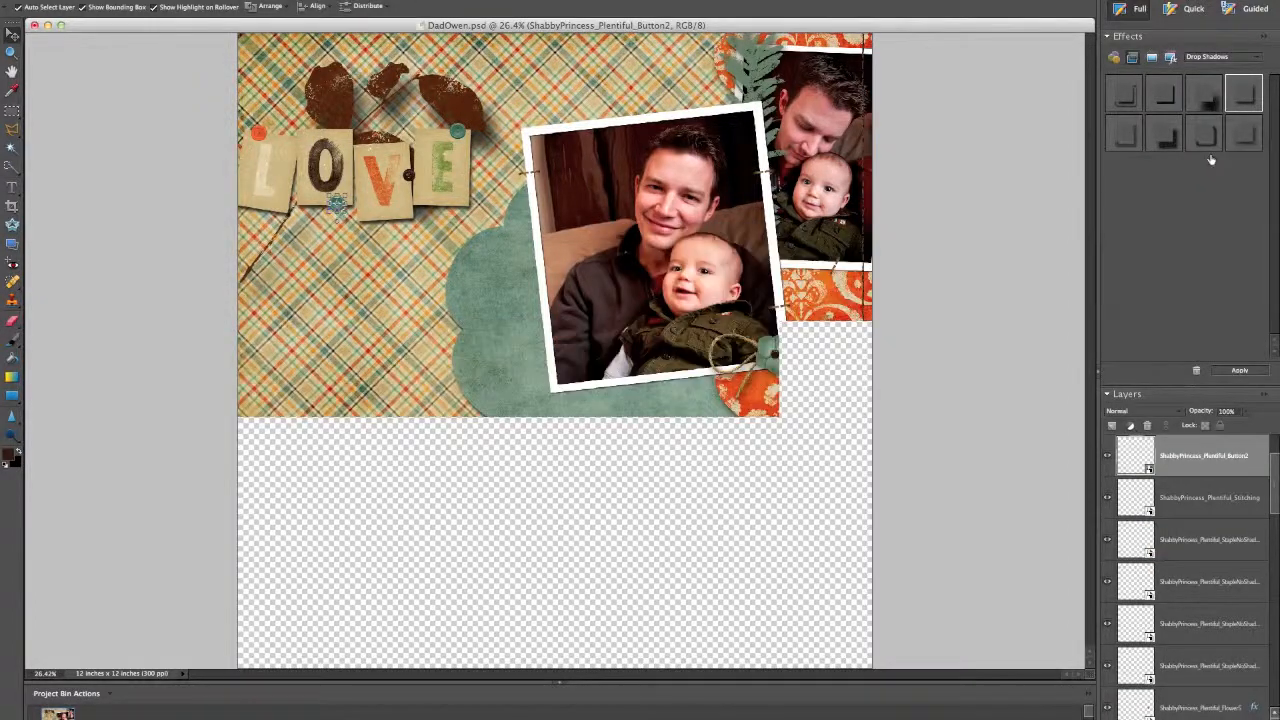
double_click(1242, 132)
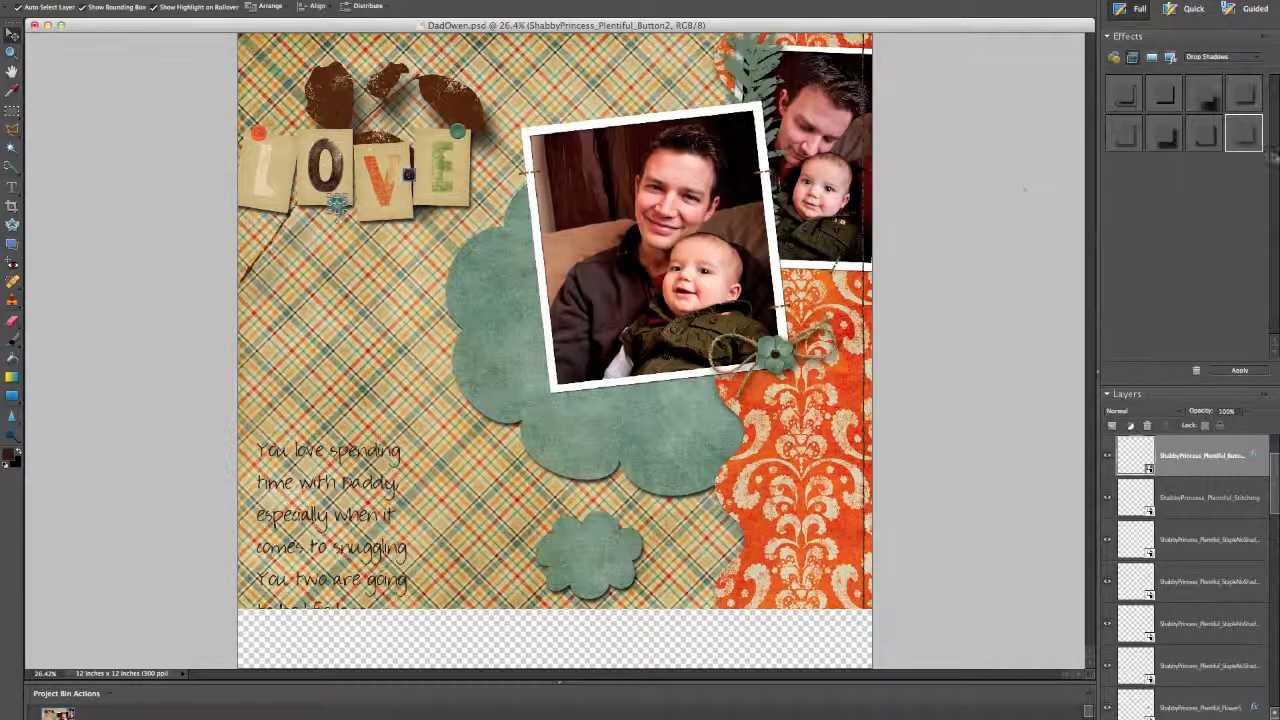
click(410, 176)
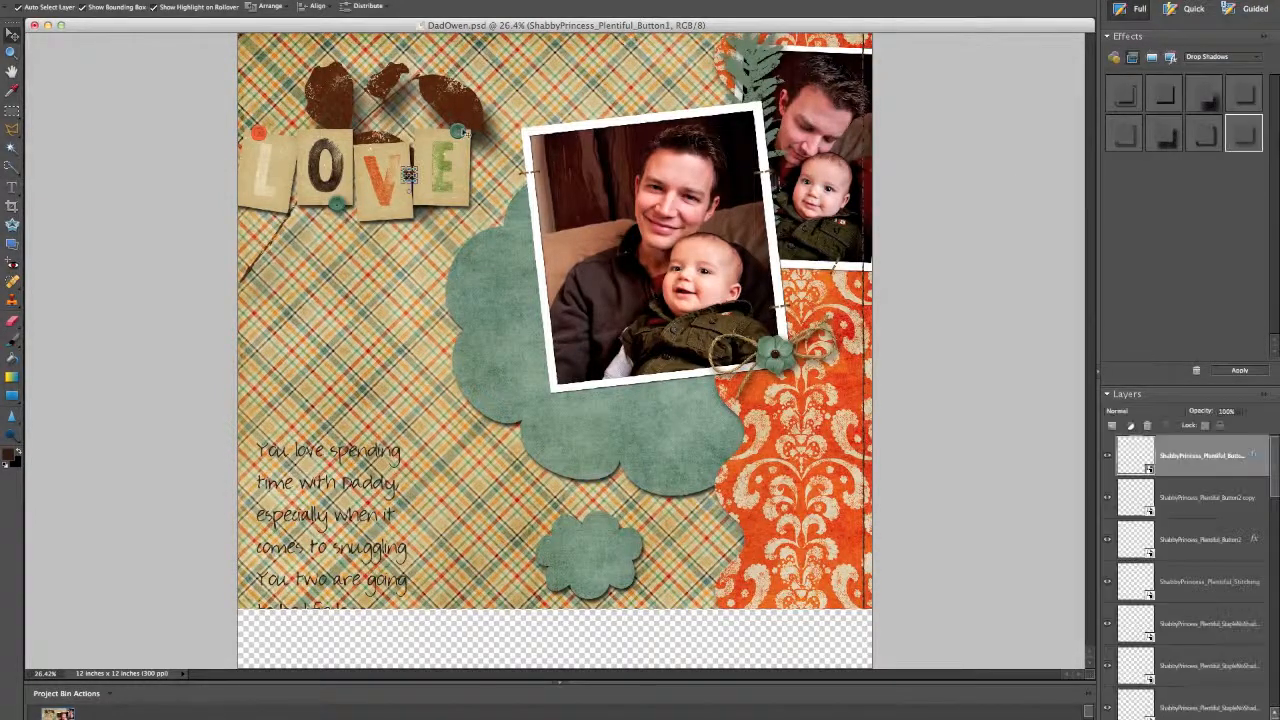
click(461, 133)
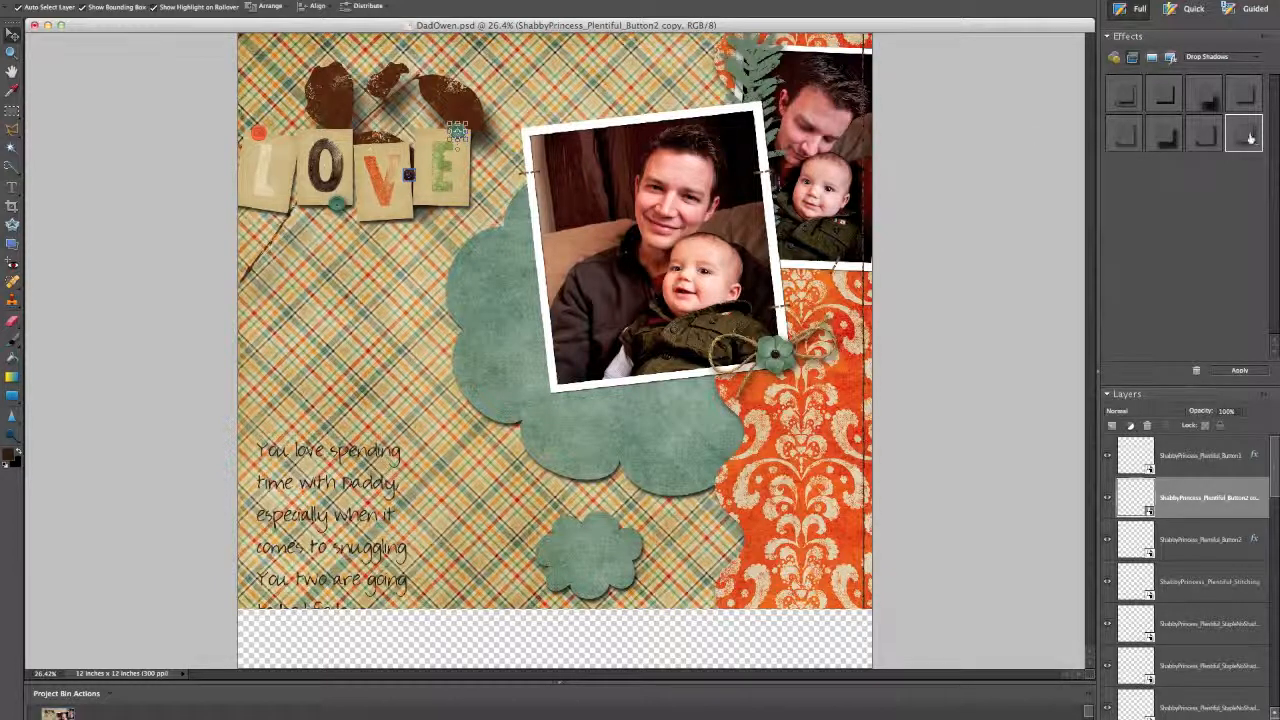
click(262, 135)
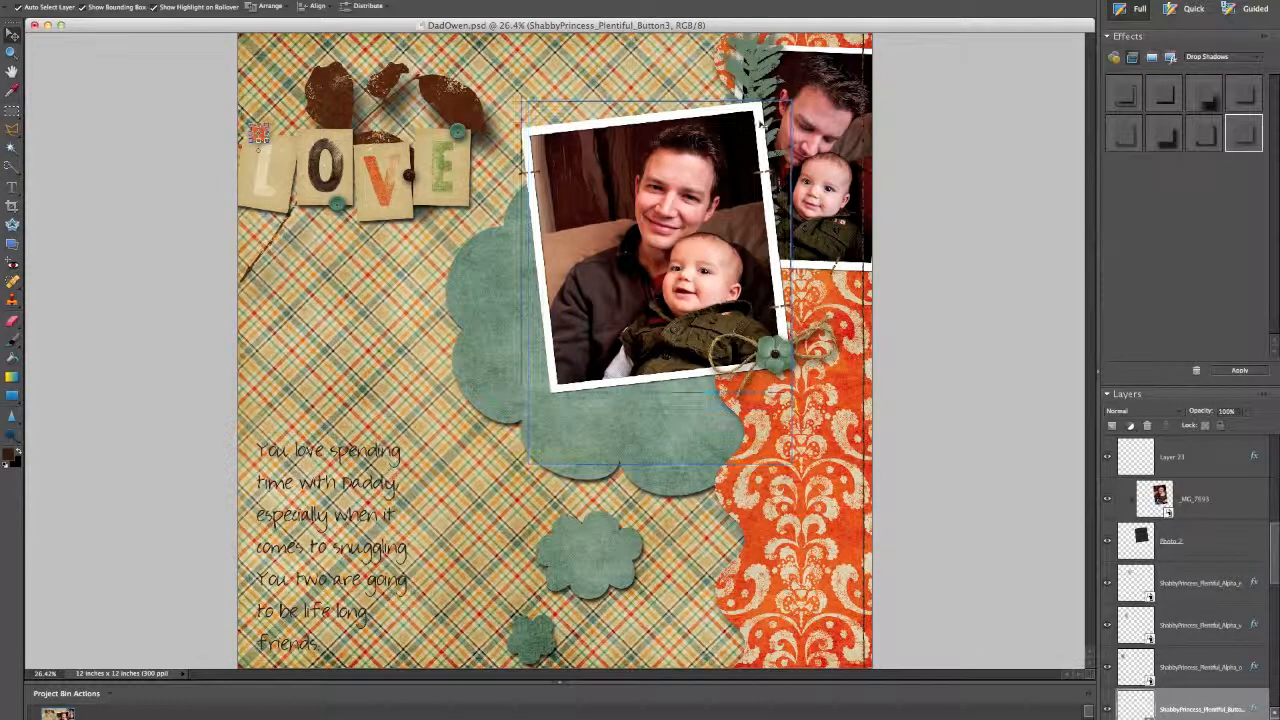
click(748, 124)
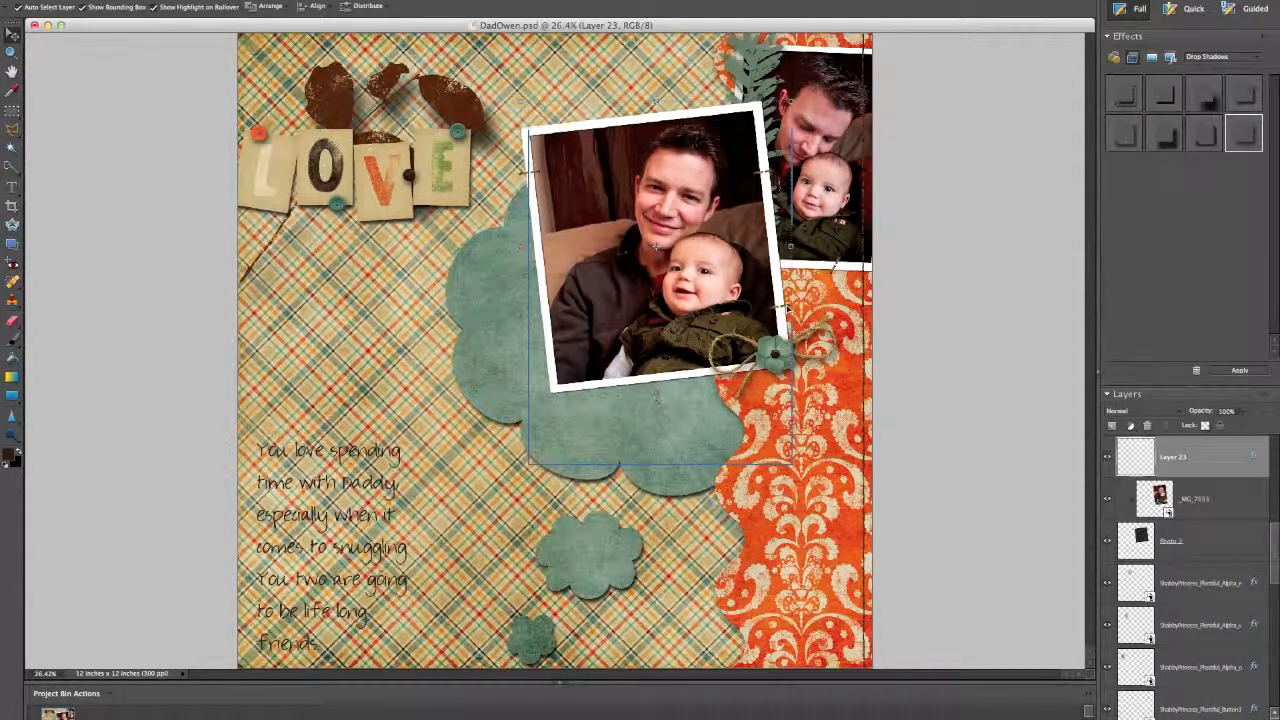
Step: Apply the eighth Drop Shadows style to each of the four staples holding the photos
click(834, 268)
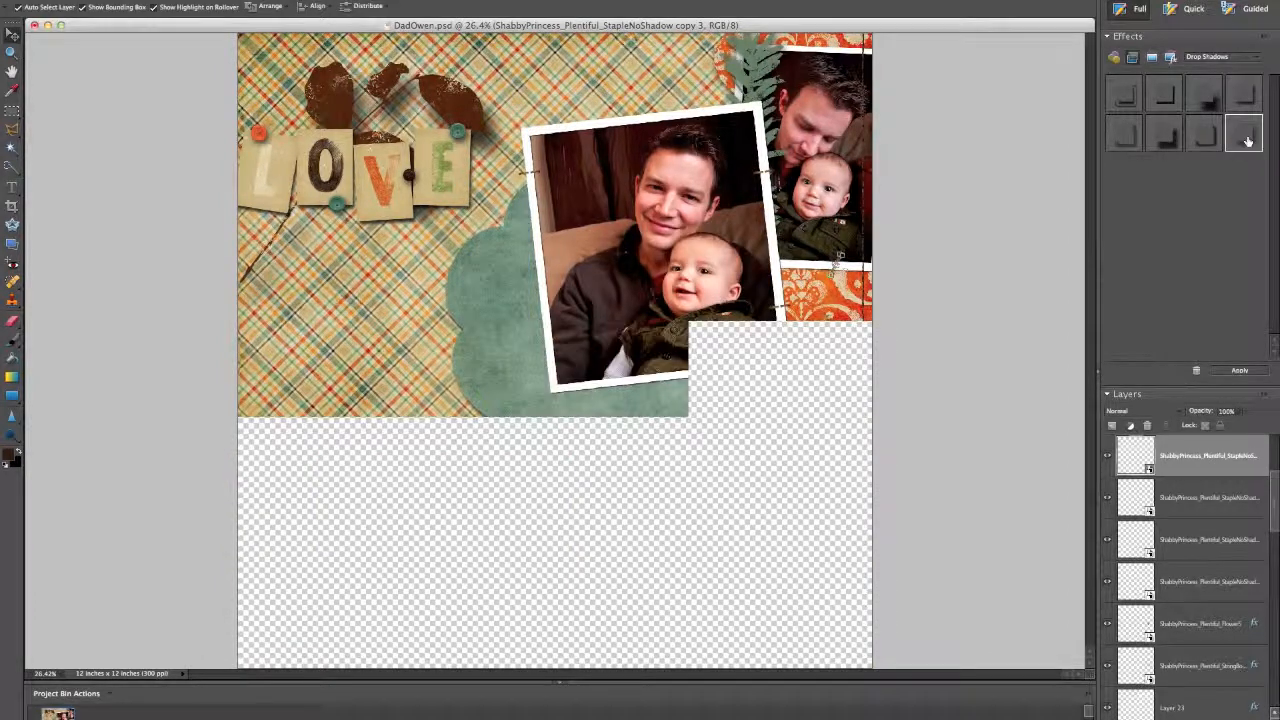
click(1216, 494)
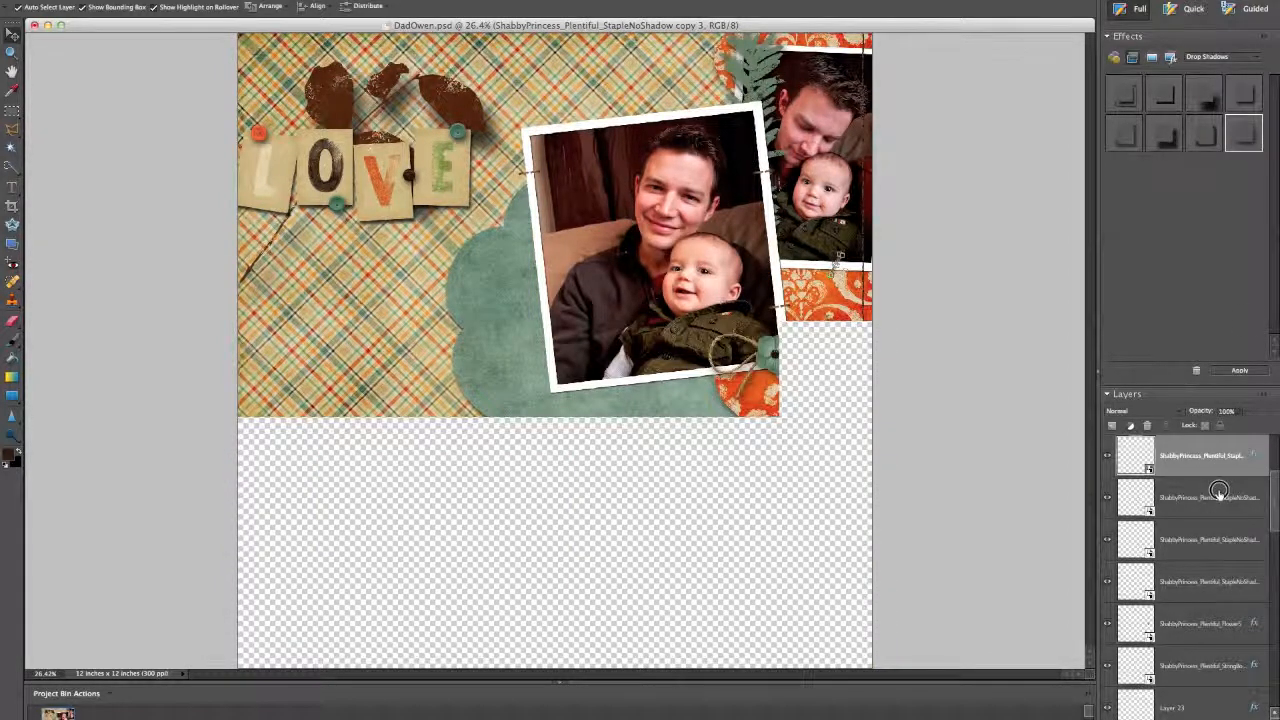
click(1250, 131)
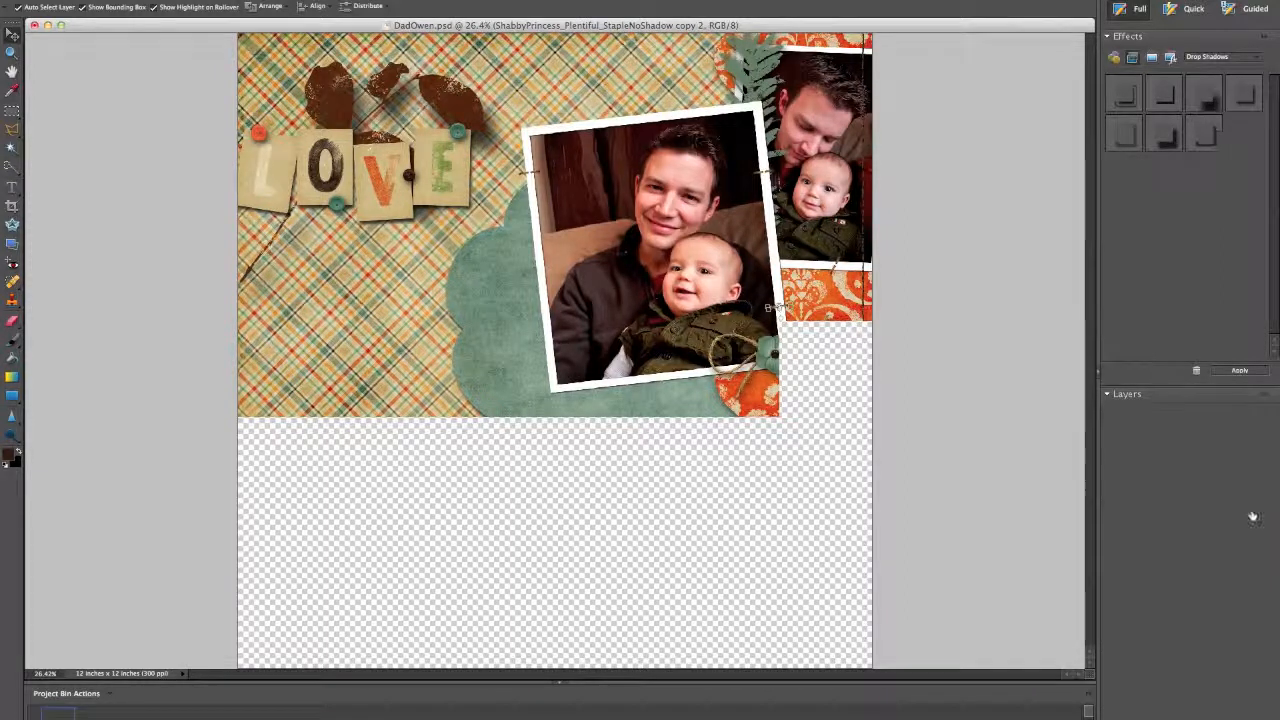
click(1249, 537)
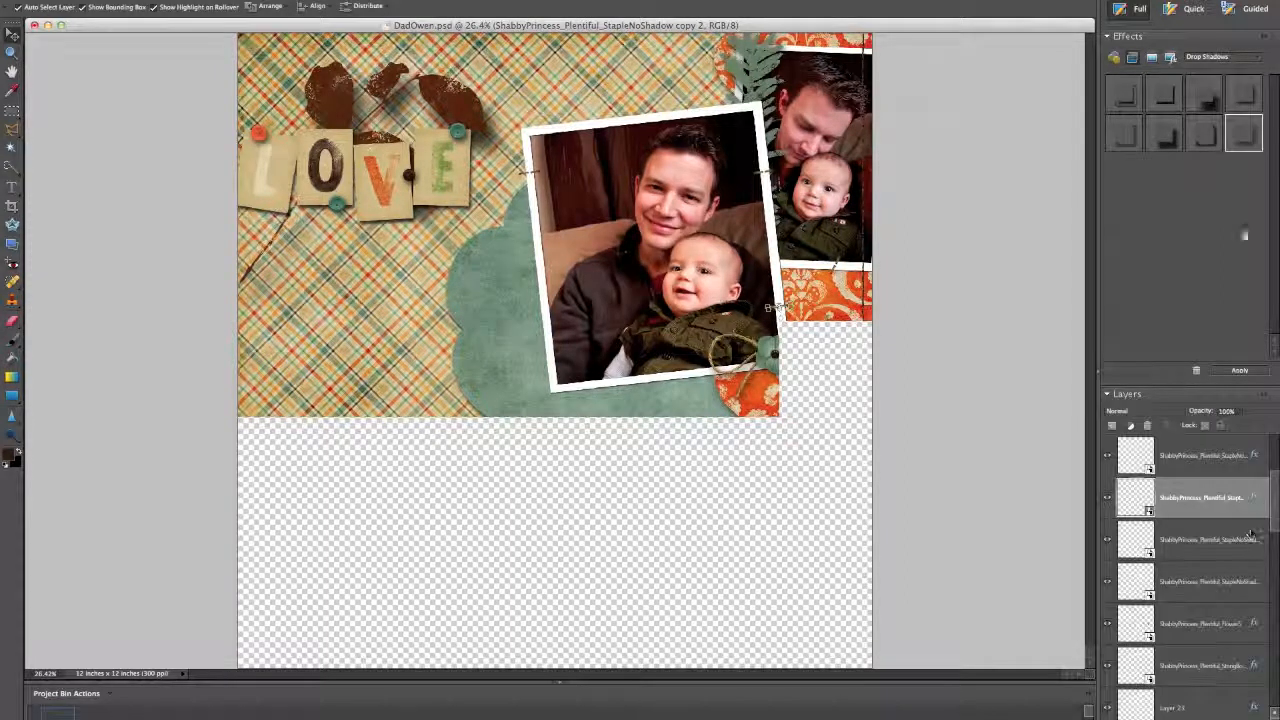
click(1241, 137)
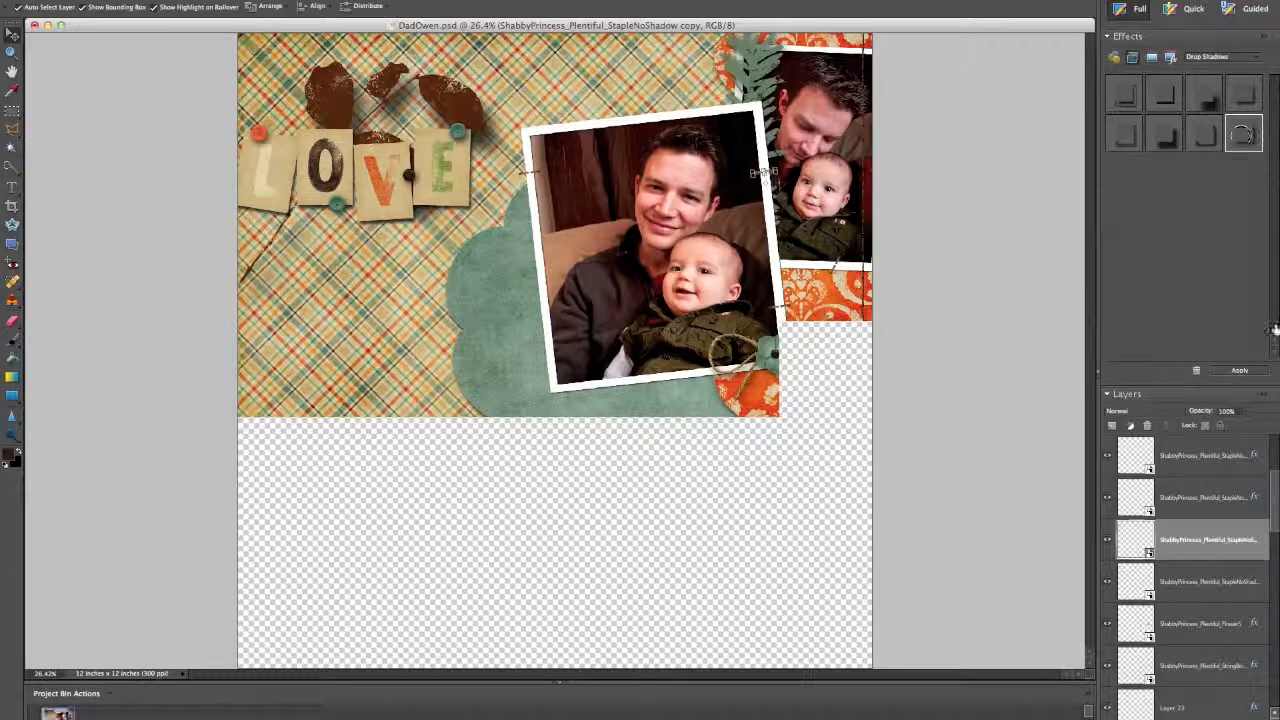
click(1256, 584)
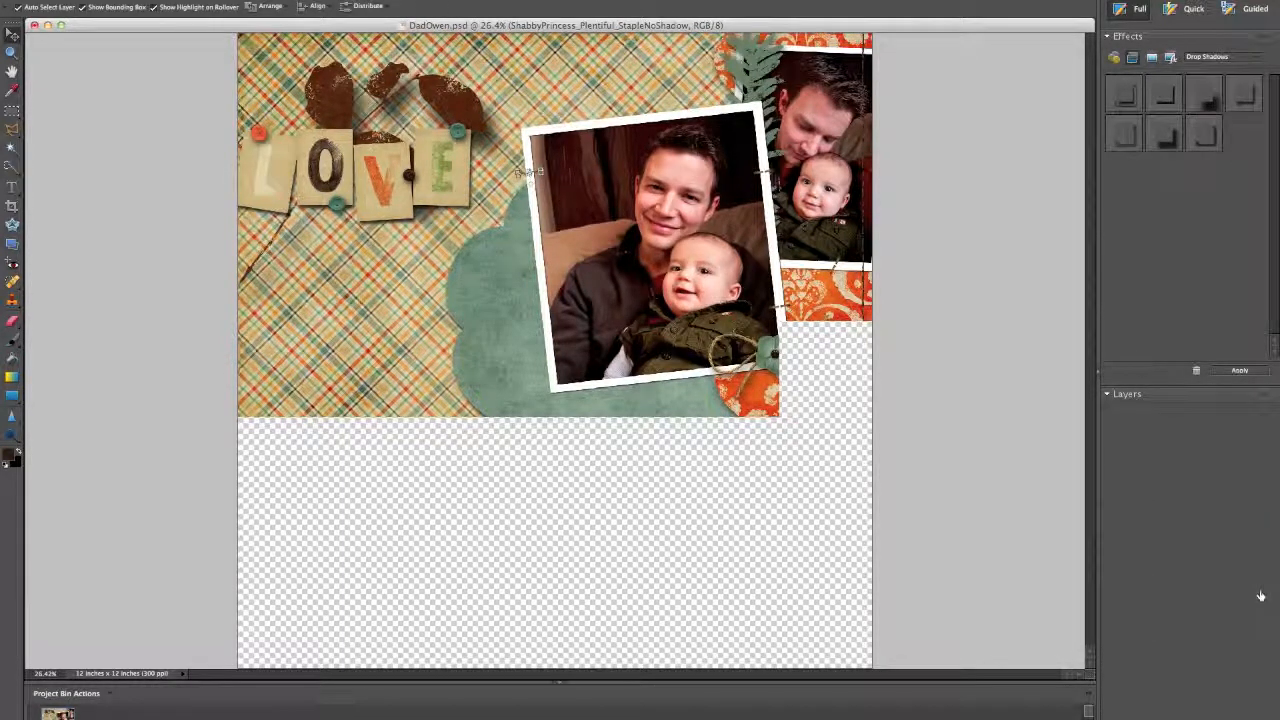
Step: Apply the eighth Drop Shadows style to the stitching layer along the page's orange damask edge
drag(1273, 483, 1273, 443)
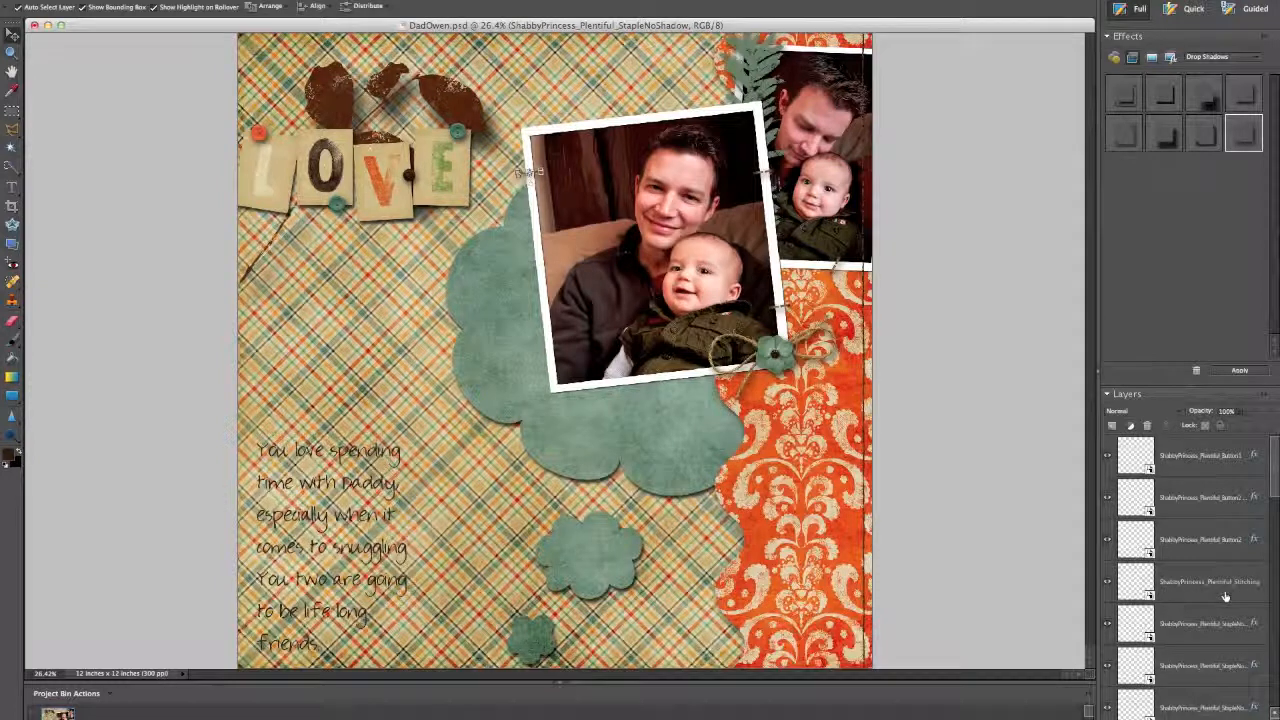
click(1225, 591)
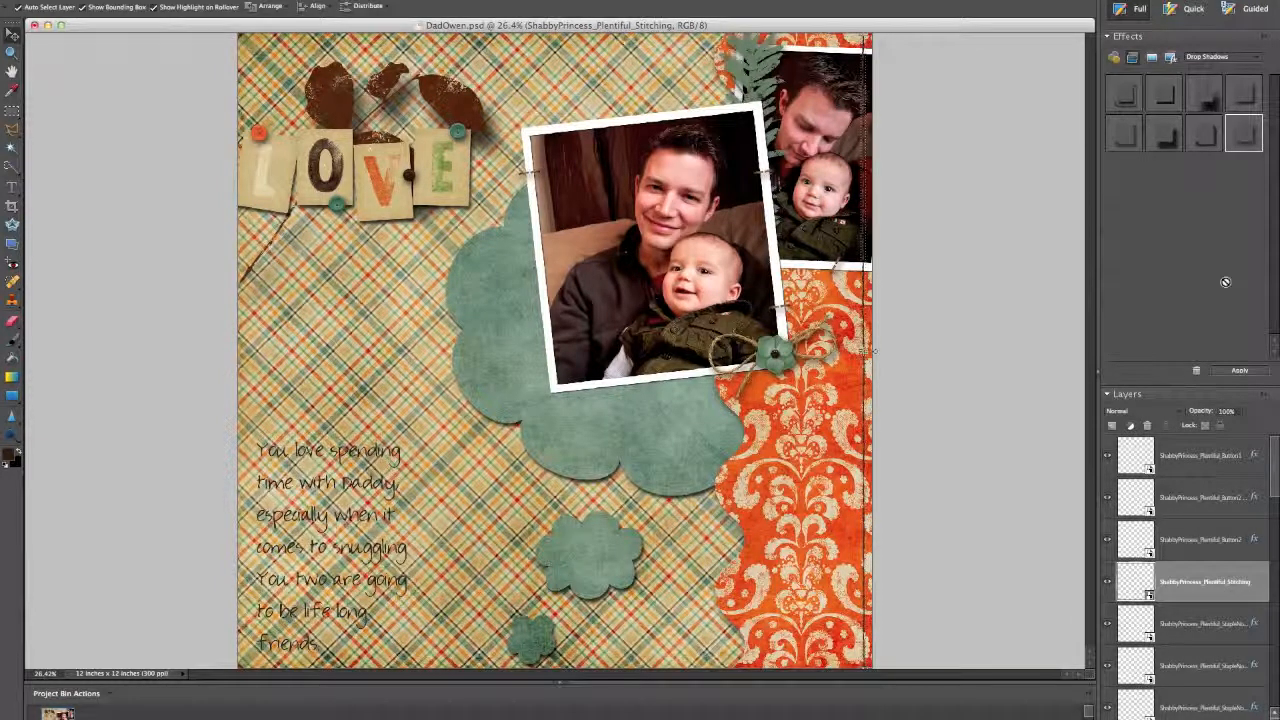
double_click(1241, 133)
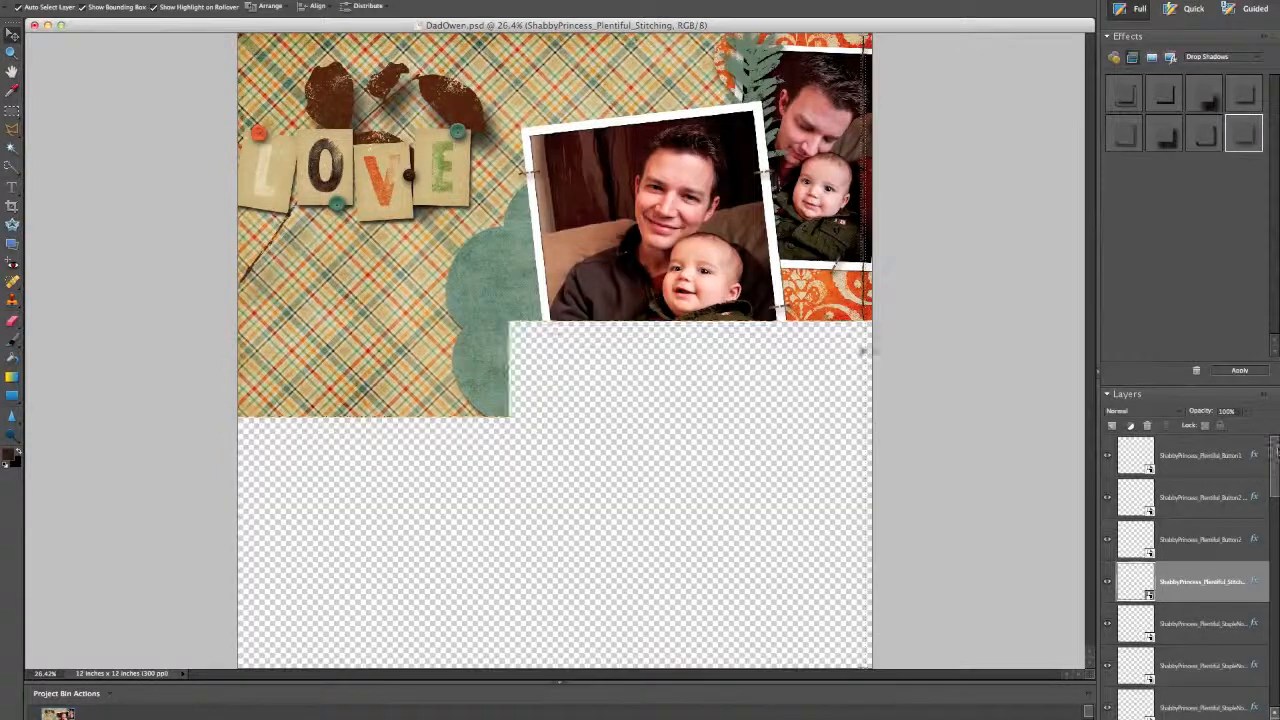
Step: Deselect all layers and flatten the scrapbook page into a single background layer
drag(1276, 452, 1276, 662)
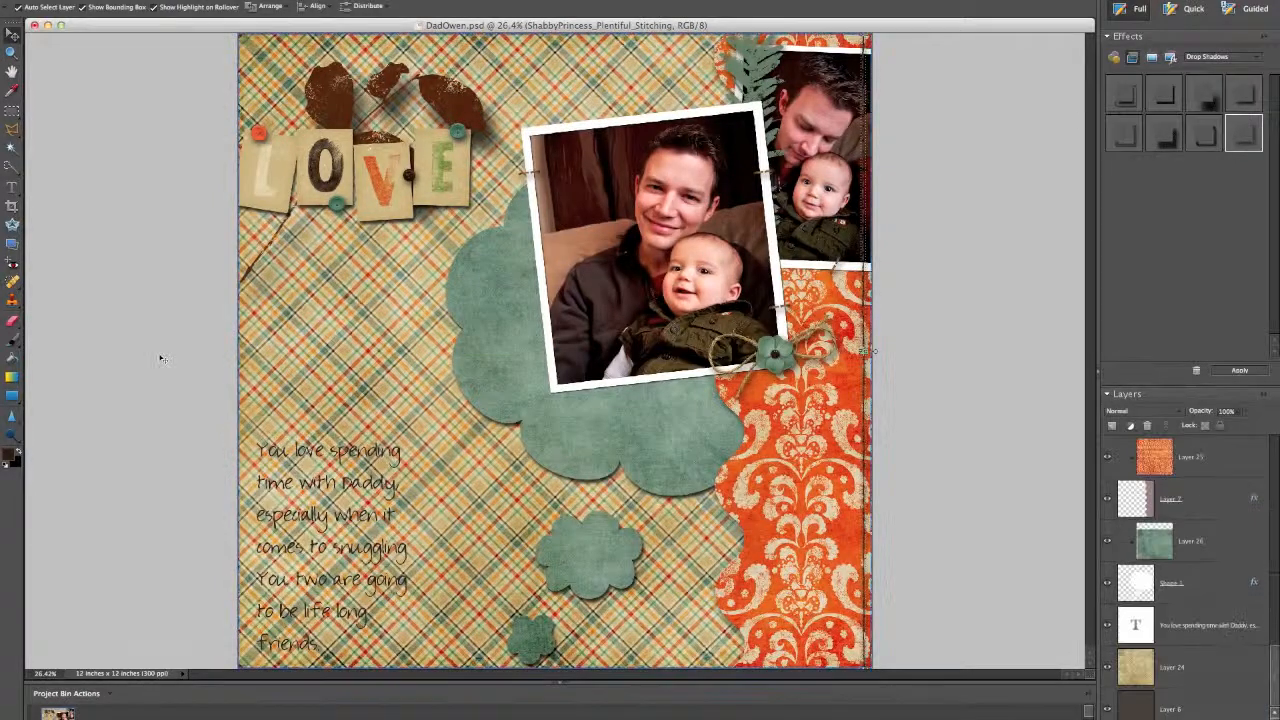
click(161, 362)
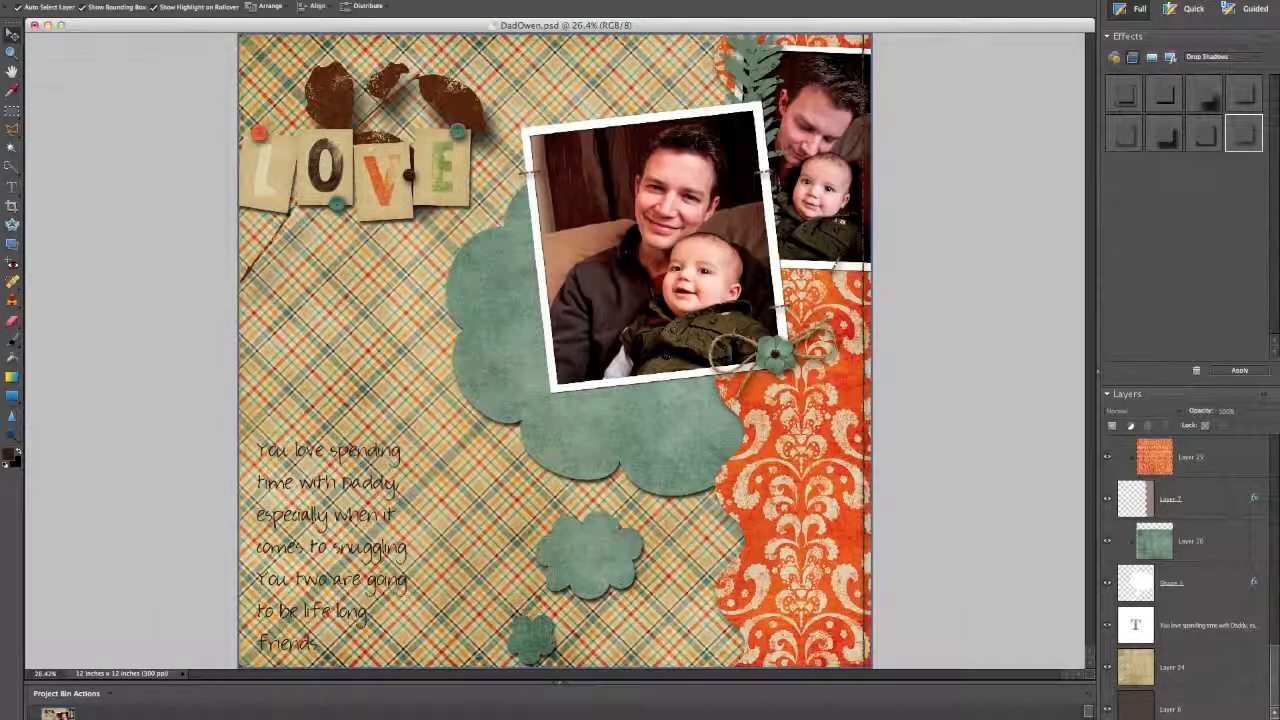
click(308, 0)
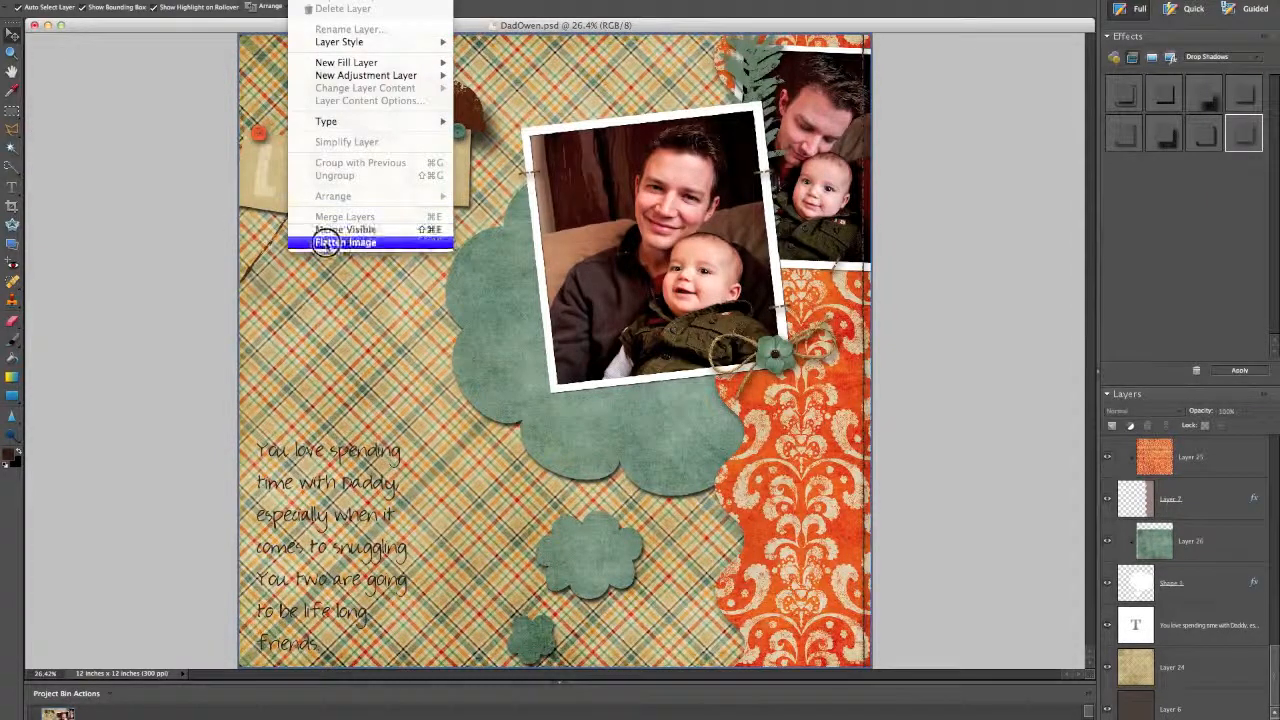
click(322, 244)
click(664, 185)
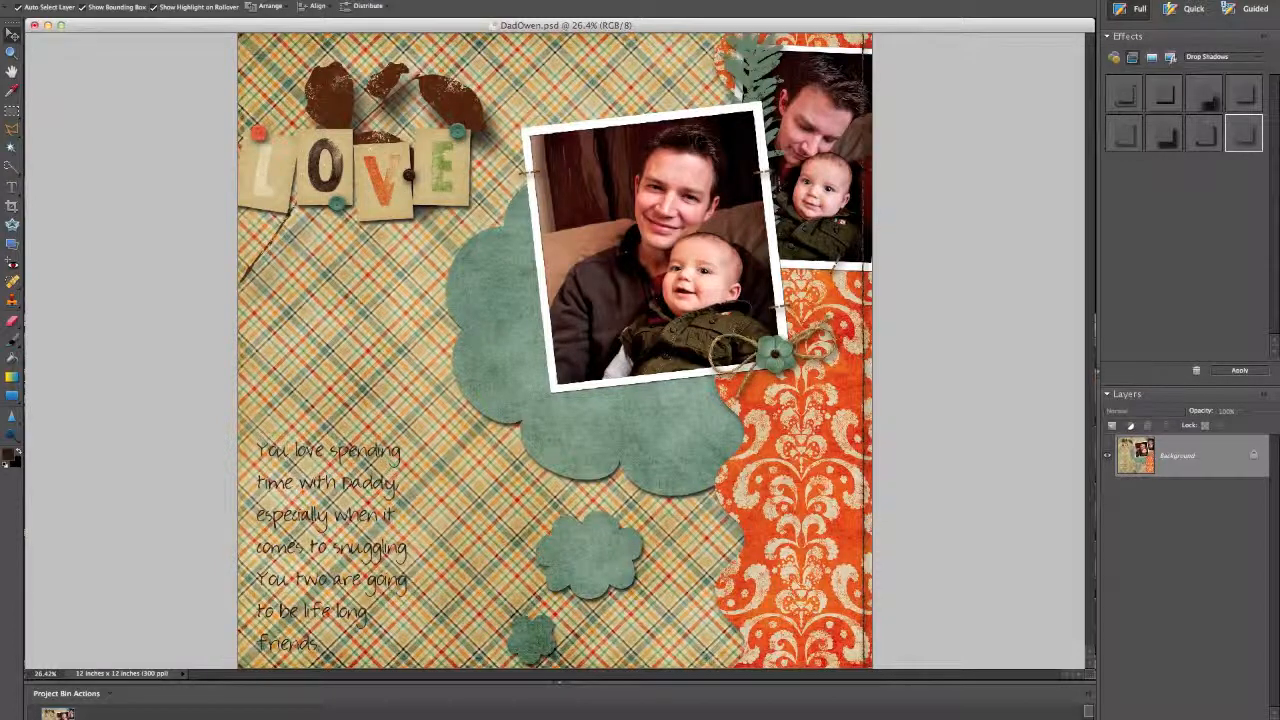
Step: Save the flattened page to the Desktop as DadOwen.jpg in JPEG format with the sRGB color profile embedded
click(154, 1)
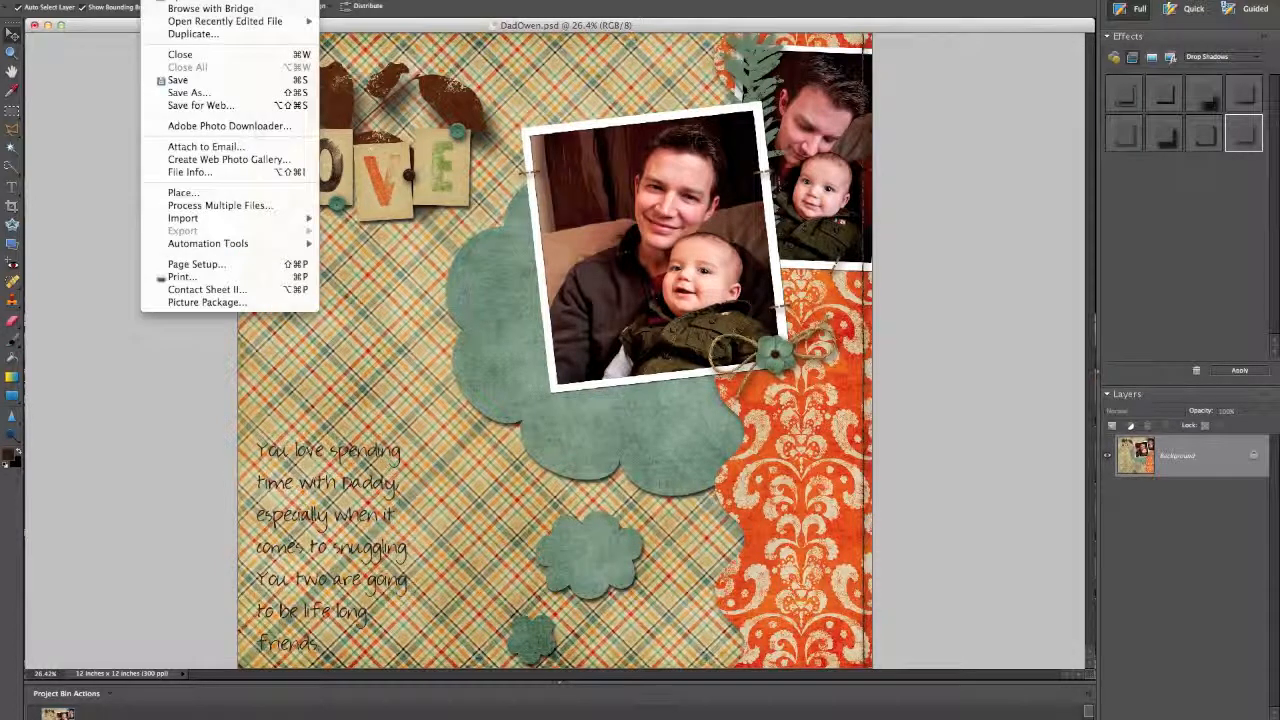
click(172, 92)
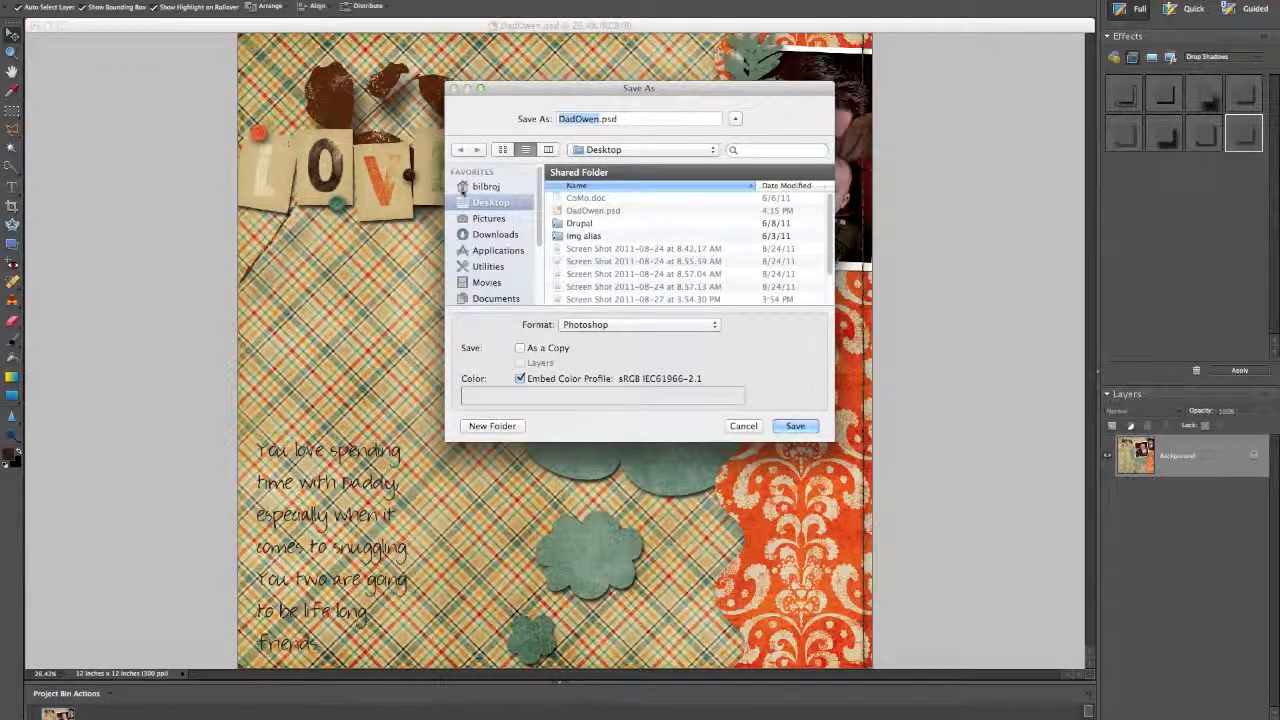
click(629, 324)
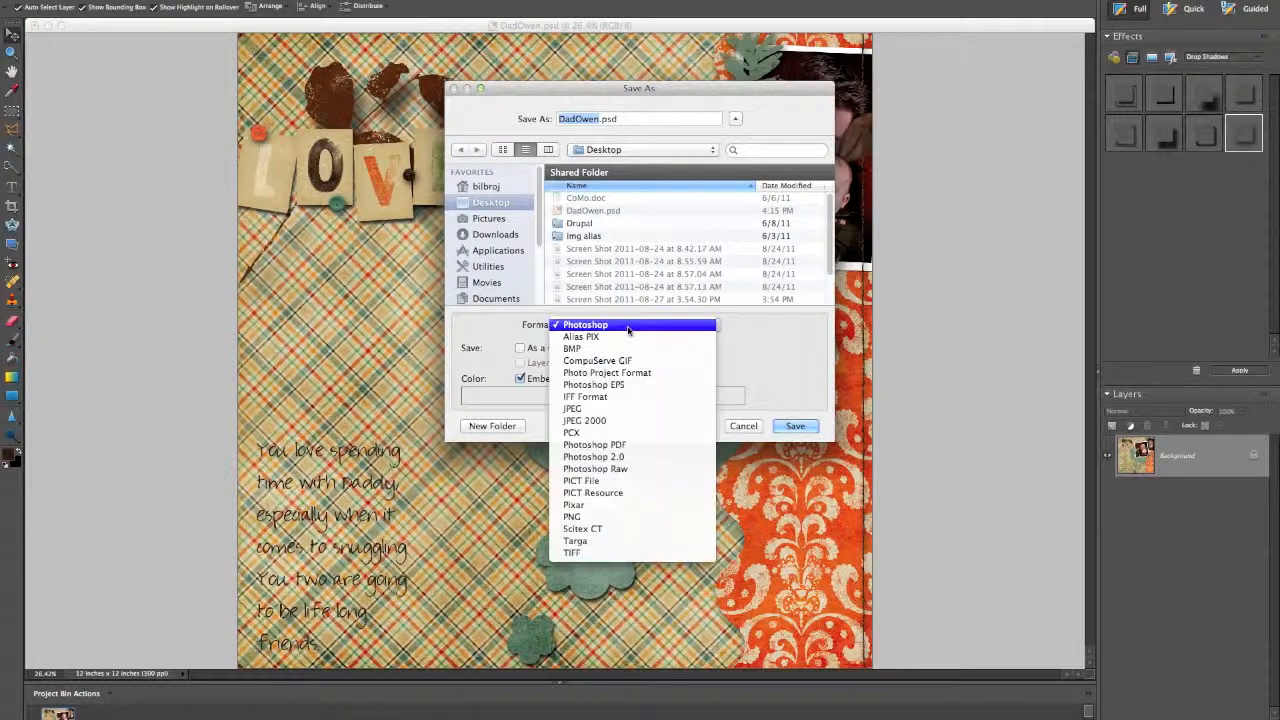
click(630, 409)
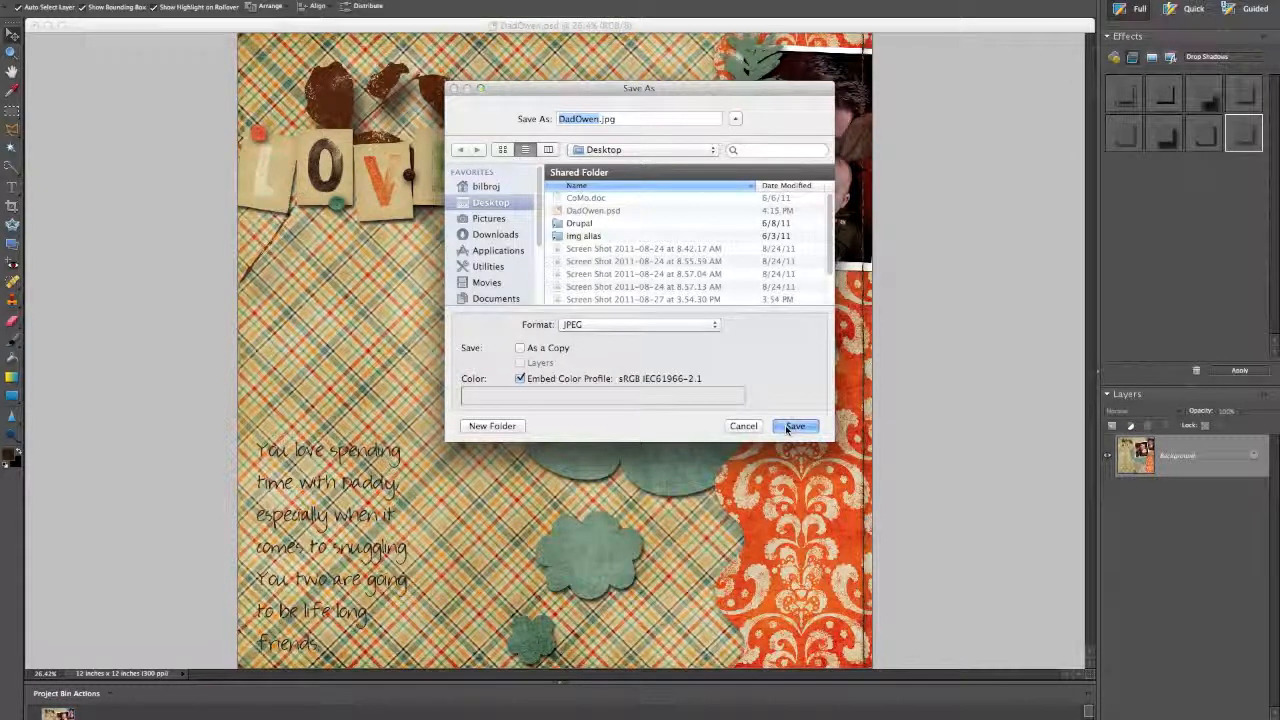